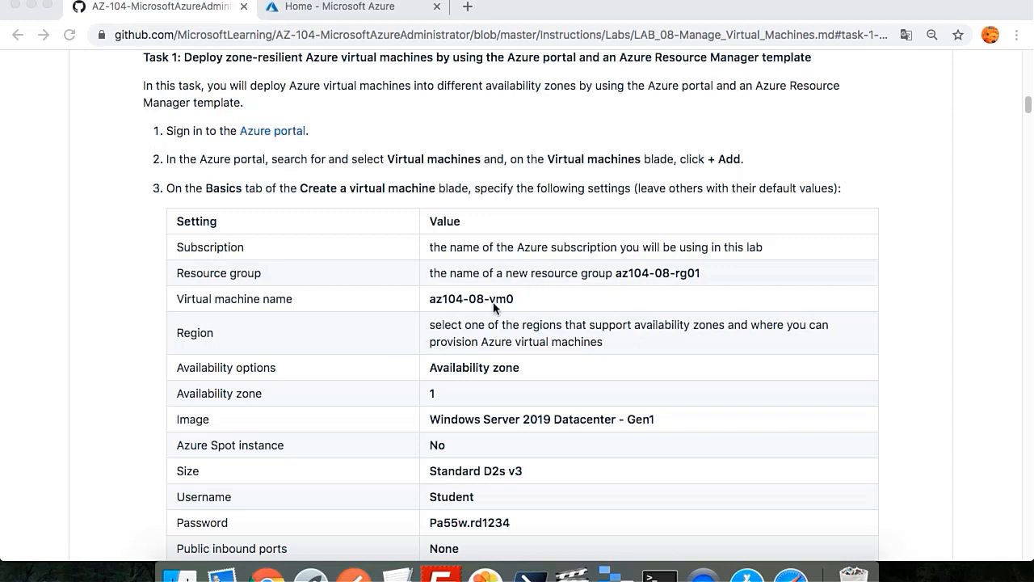
Step: Switch to the Azure portal and open the Virtual machines list
scroll(493, 301, "down", 2)
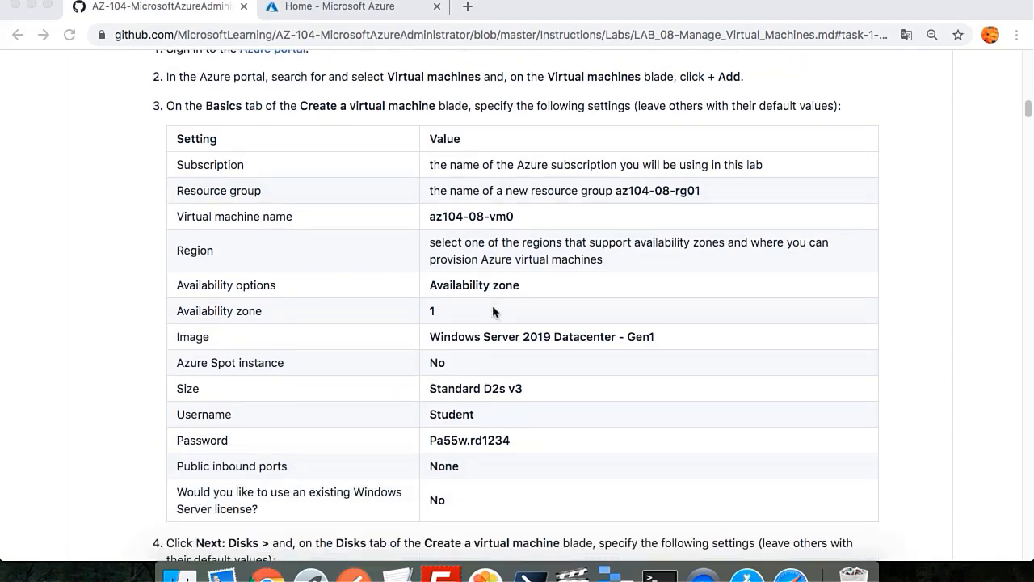
scroll(492, 306, "down", 1)
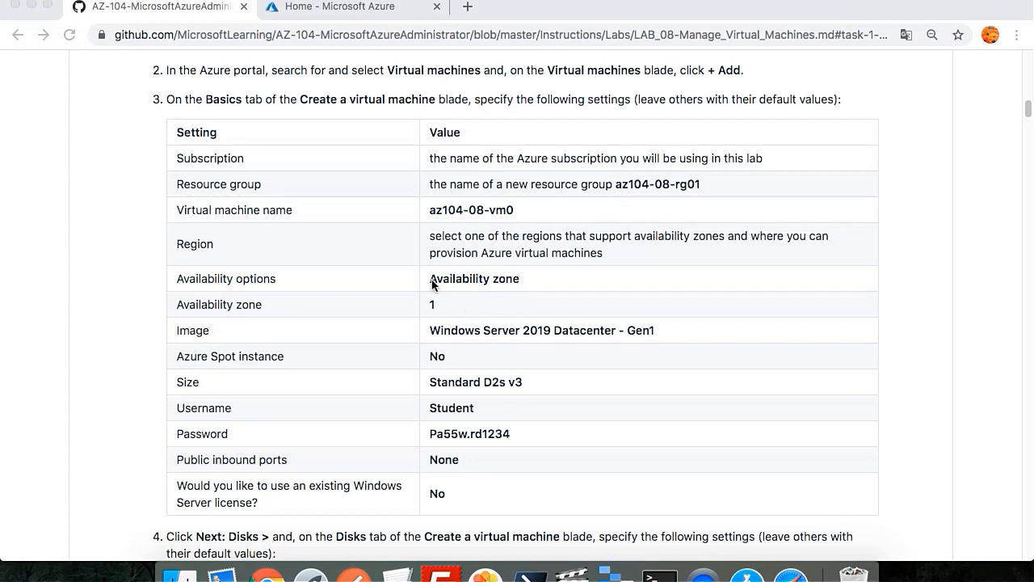
scroll(547, 470, "down", 3)
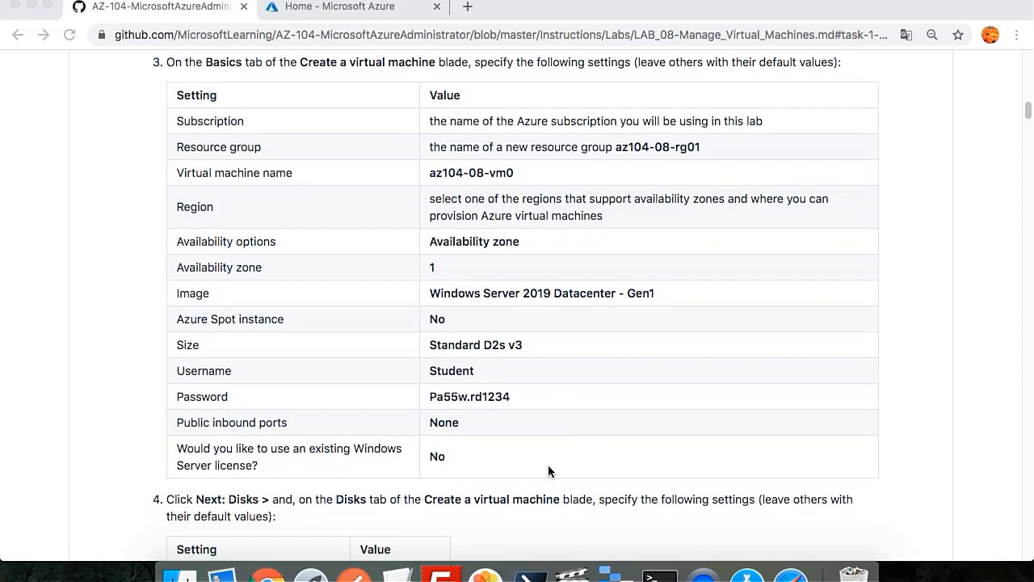
scroll(548, 467, "down", 2)
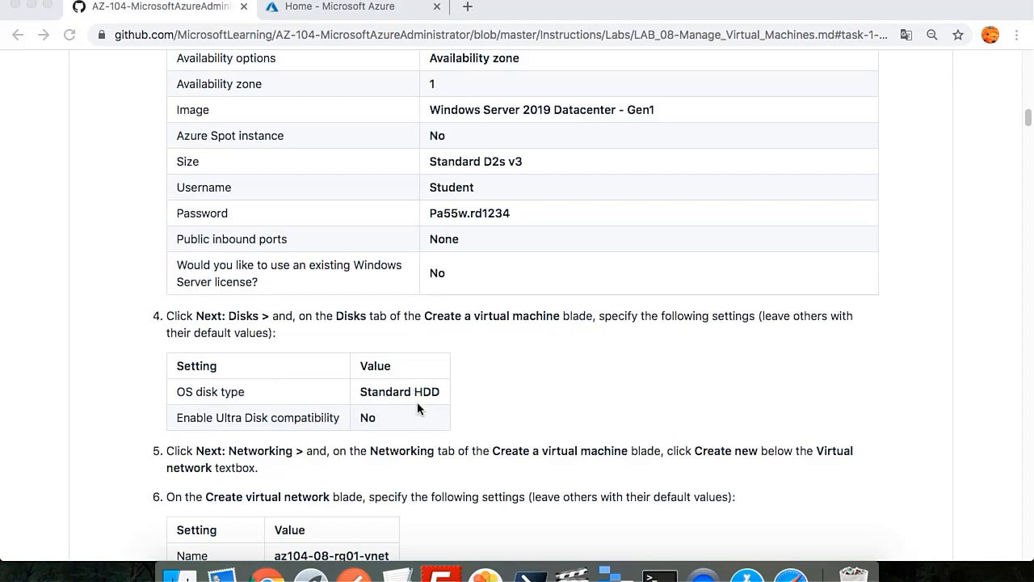
scroll(439, 400, "down", 7)
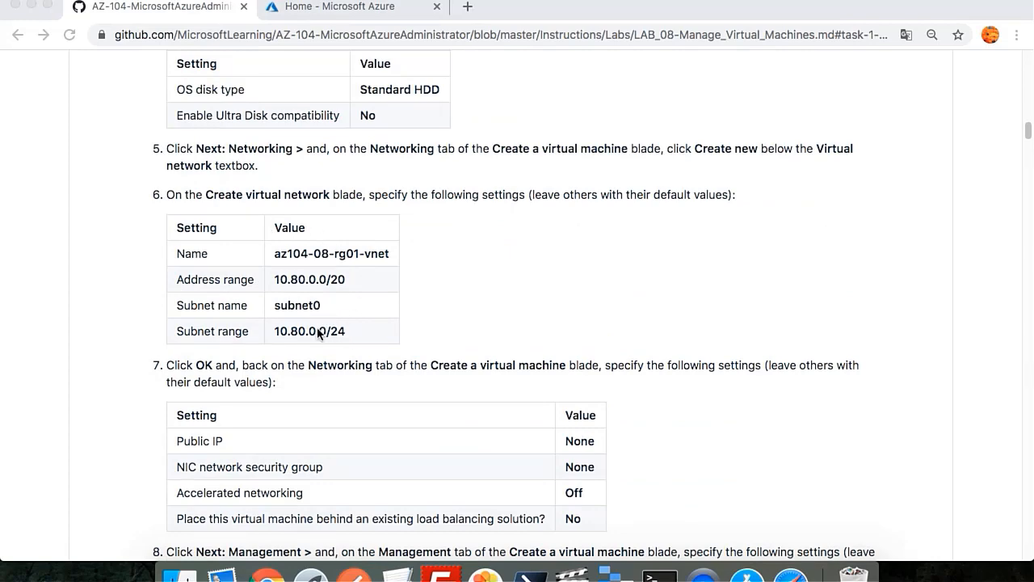
scroll(321, 333, "down", 2)
scroll(335, 363, "down", 2)
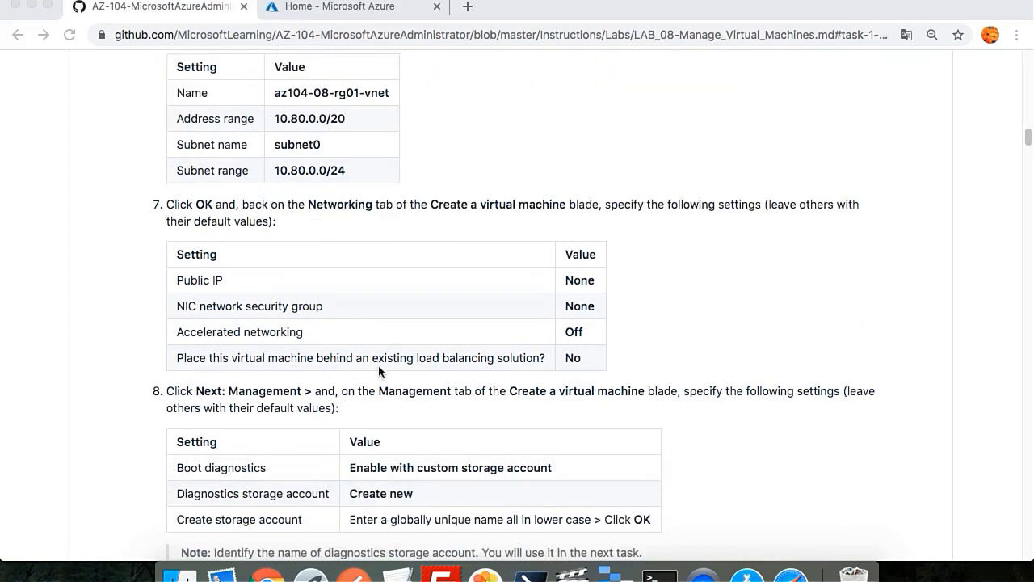
scroll(329, 307, "down", 4)
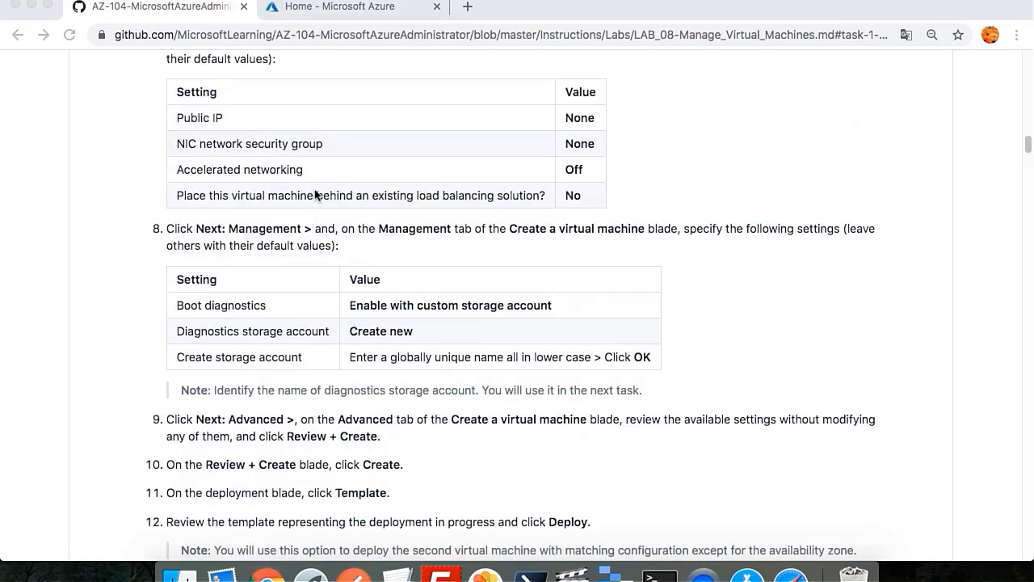
scroll(456, 387, "down", 1)
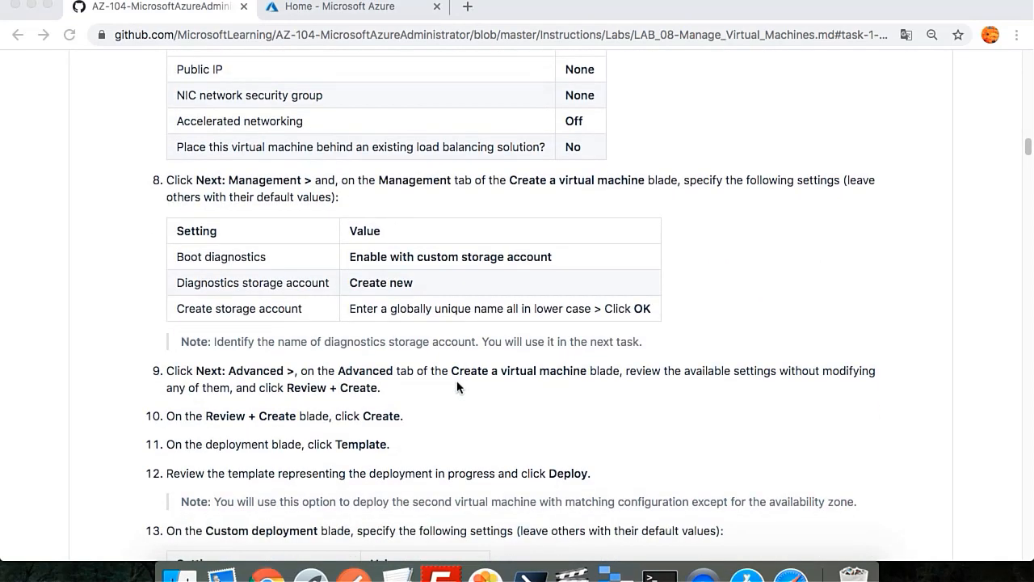
scroll(456, 387, "down", 1)
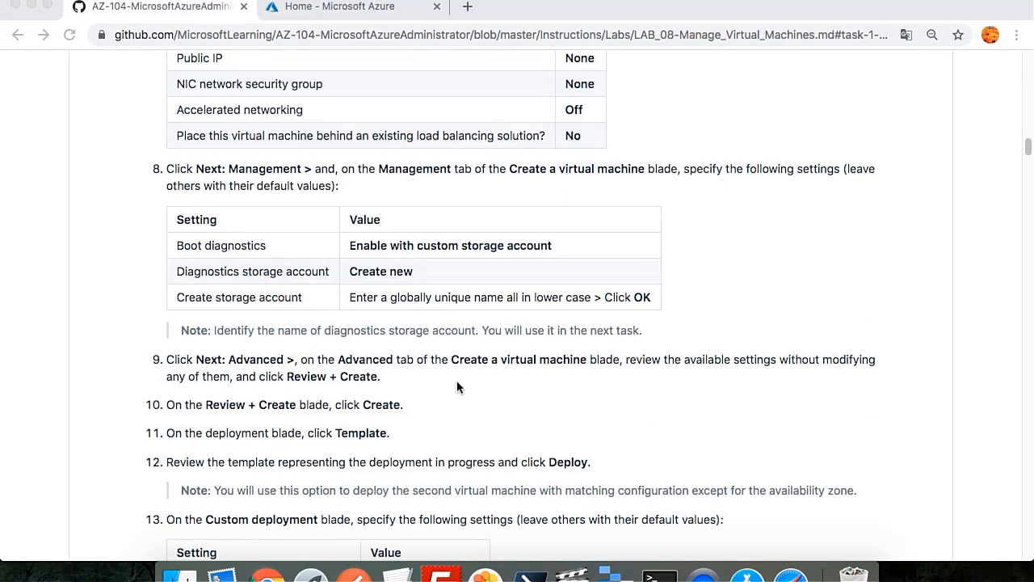
scroll(456, 387, "down", 1)
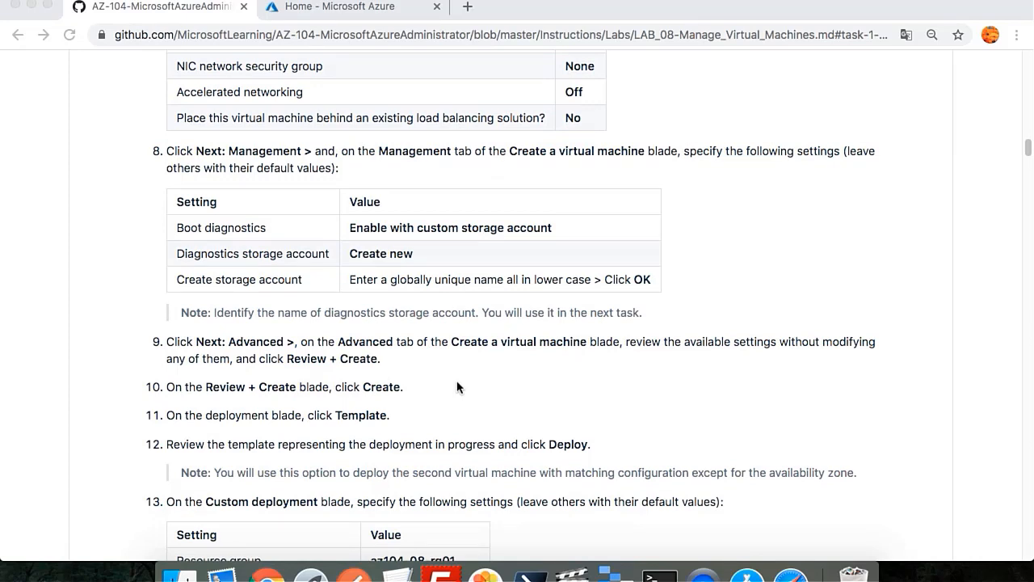
left_click(371, 13)
mouse_move(335, 127)
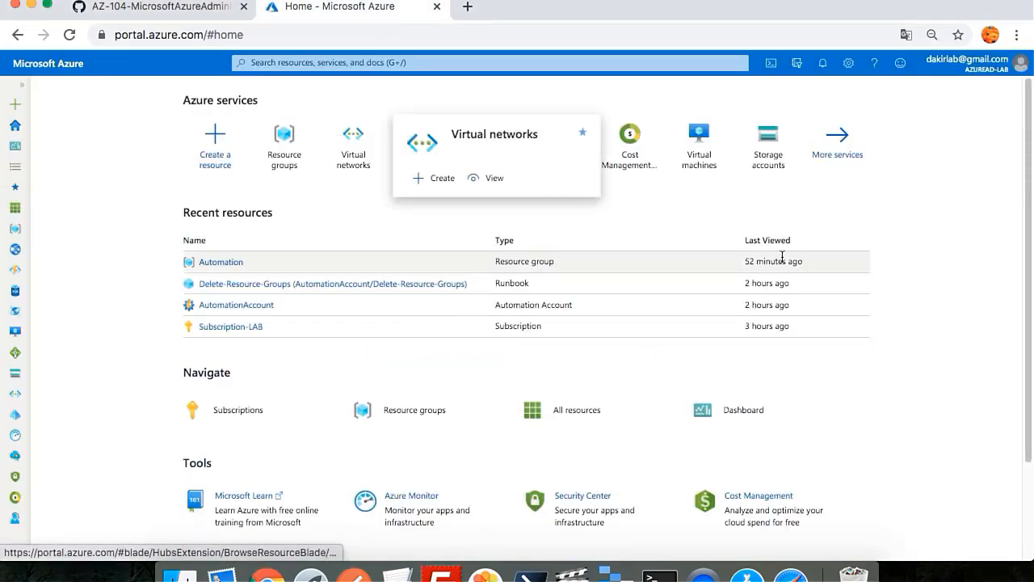
left_click(692, 137)
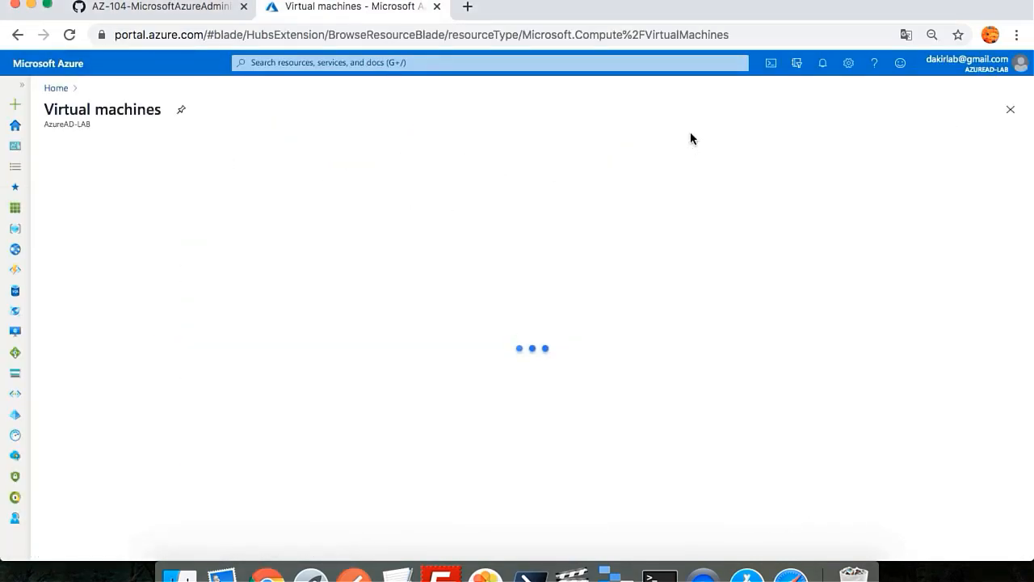
Step: Start a new virtual machine via + Add and begin a new resource group
left_click(74, 152)
left_click(83, 173)
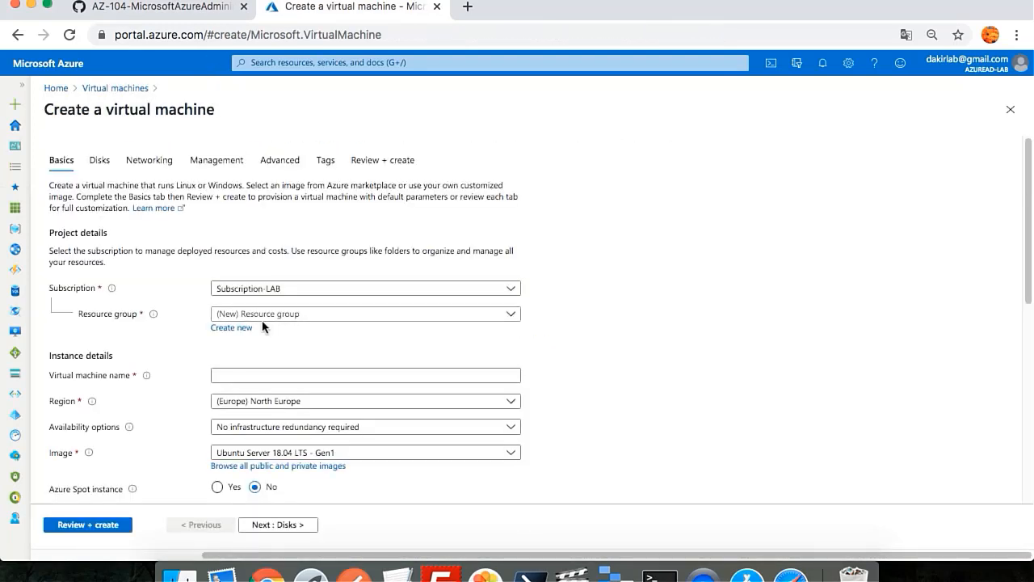
left_click(236, 328)
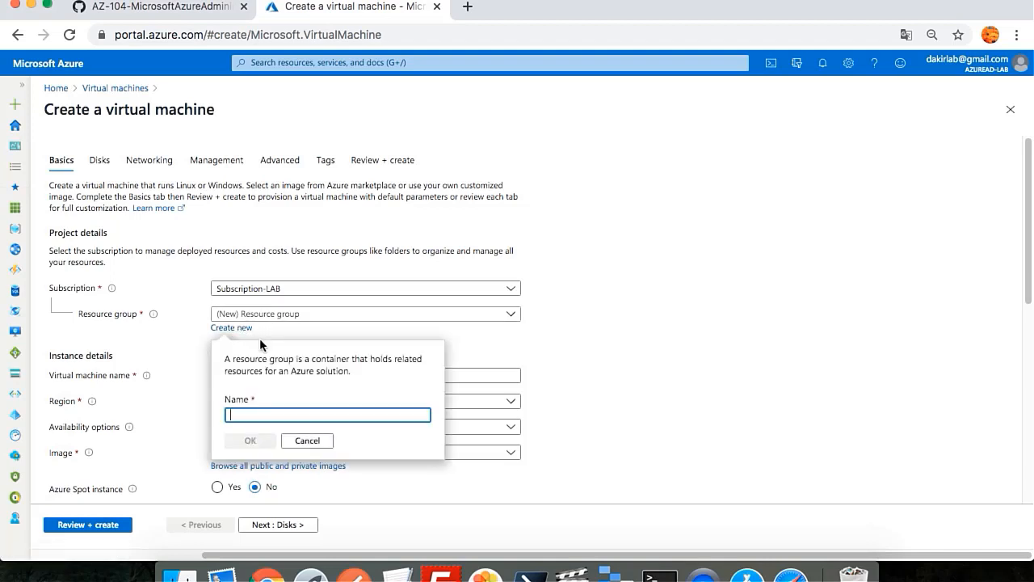
Step: Create resource group RG1 and name the virtual machine VMTEST01
type("RG1")
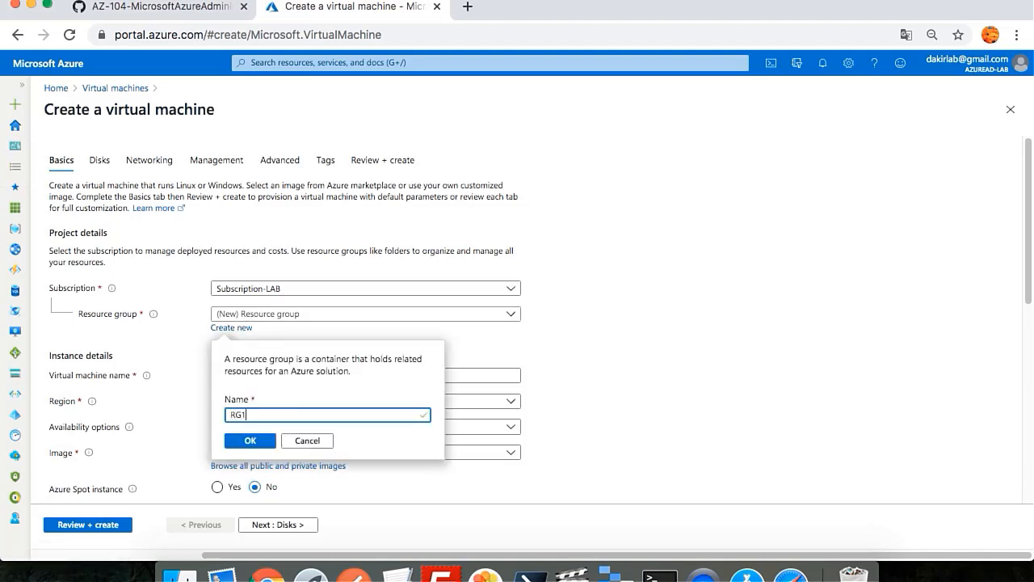
left_click(250, 440)
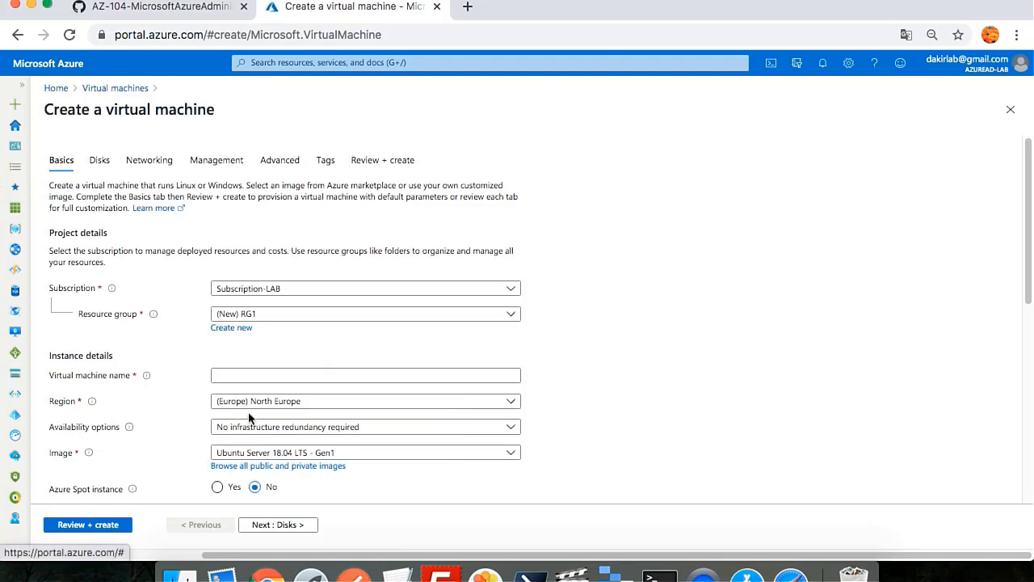
left_click(259, 374)
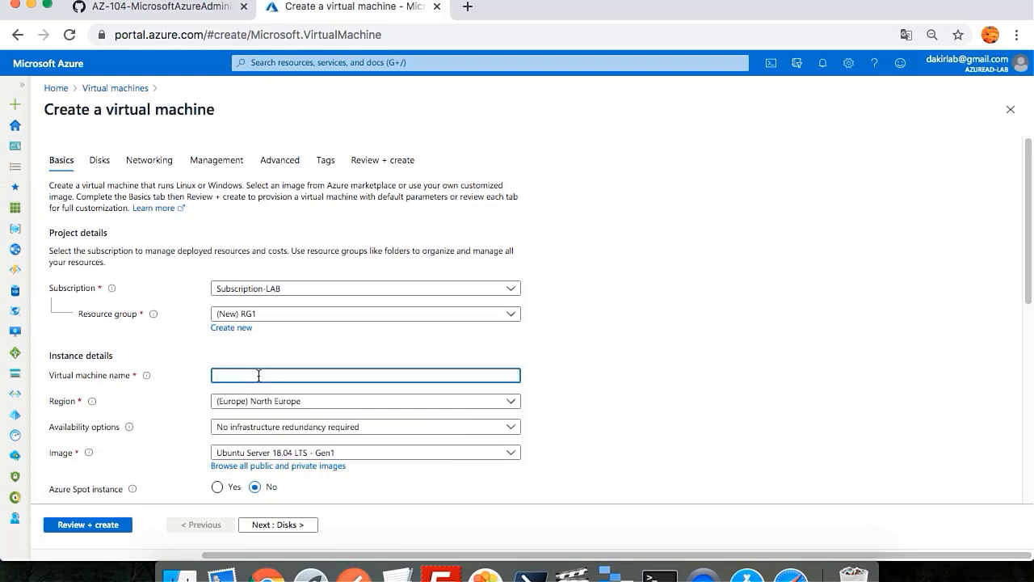
type("VMTEST01")
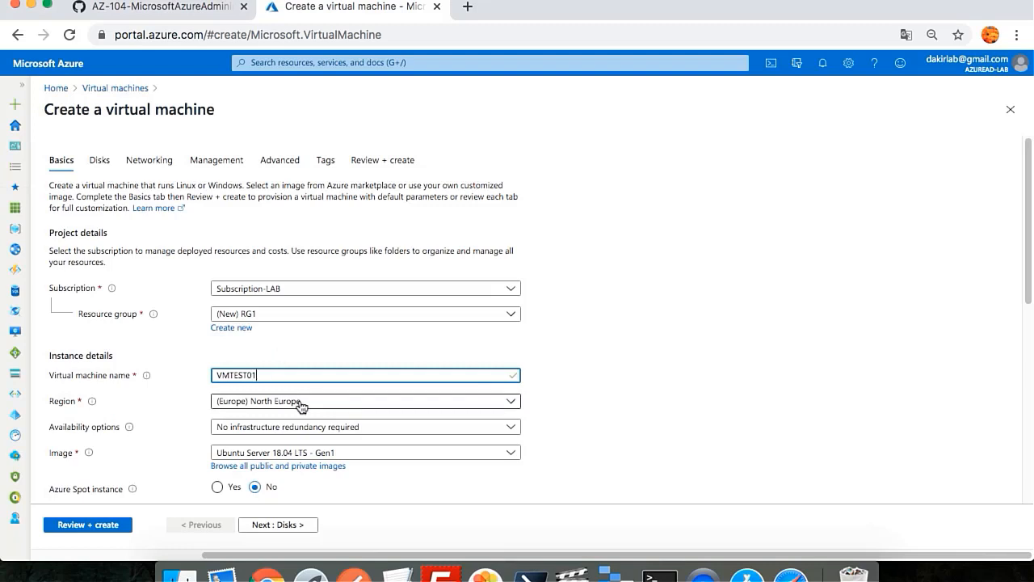
key("Tab")
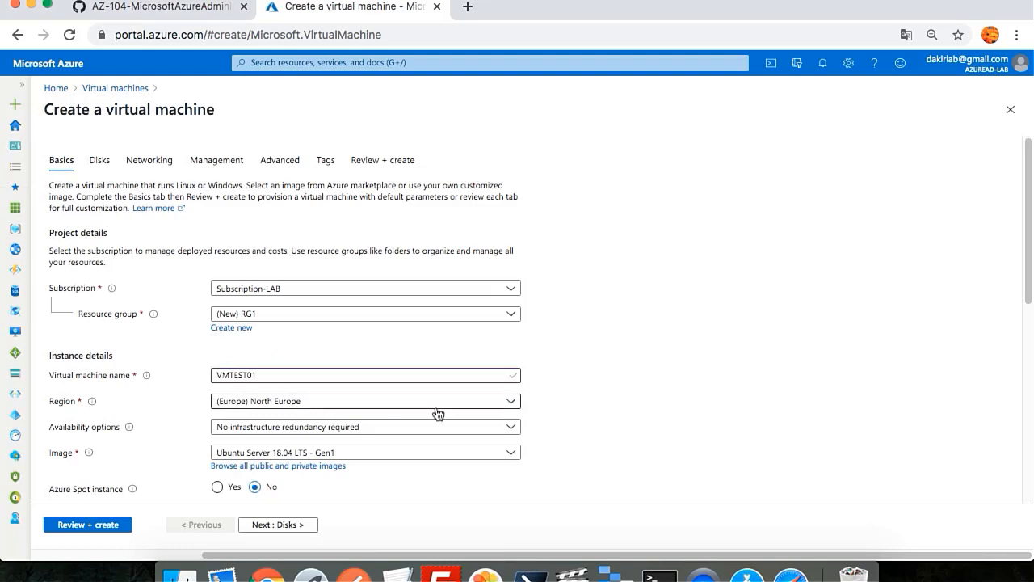
Step: Place the VM in availability zone 1 using the Windows Server 2019 Datacenter - Gen1 image
left_click(305, 428)
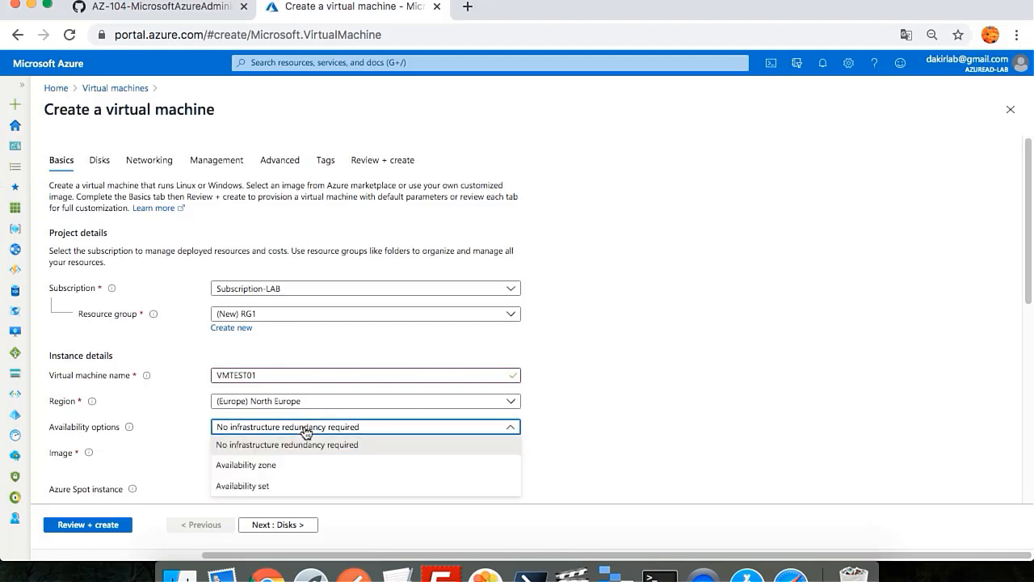
left_click(282, 466)
left_click(267, 452)
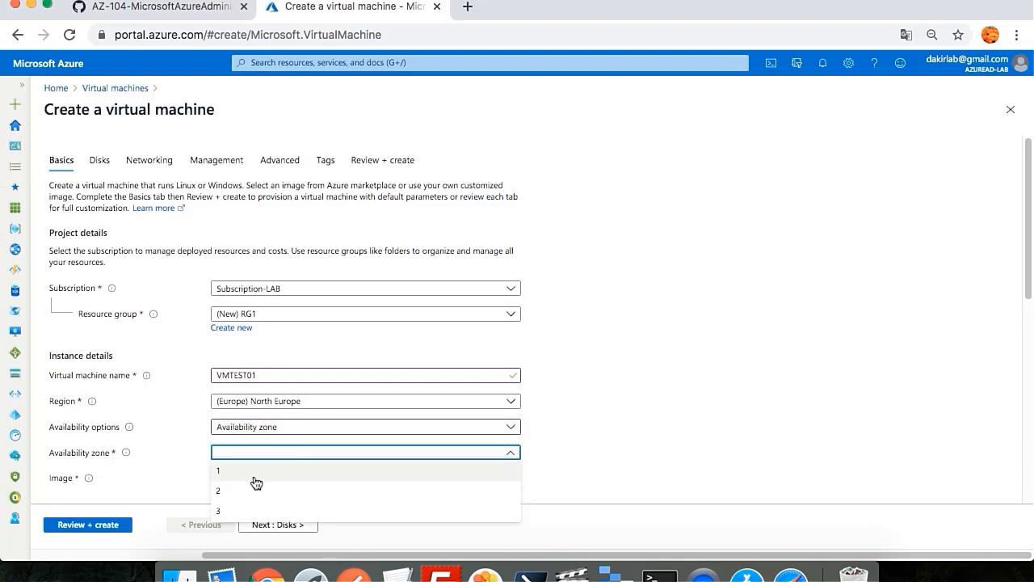
left_click(256, 482)
scroll(588, 428, "down", 3)
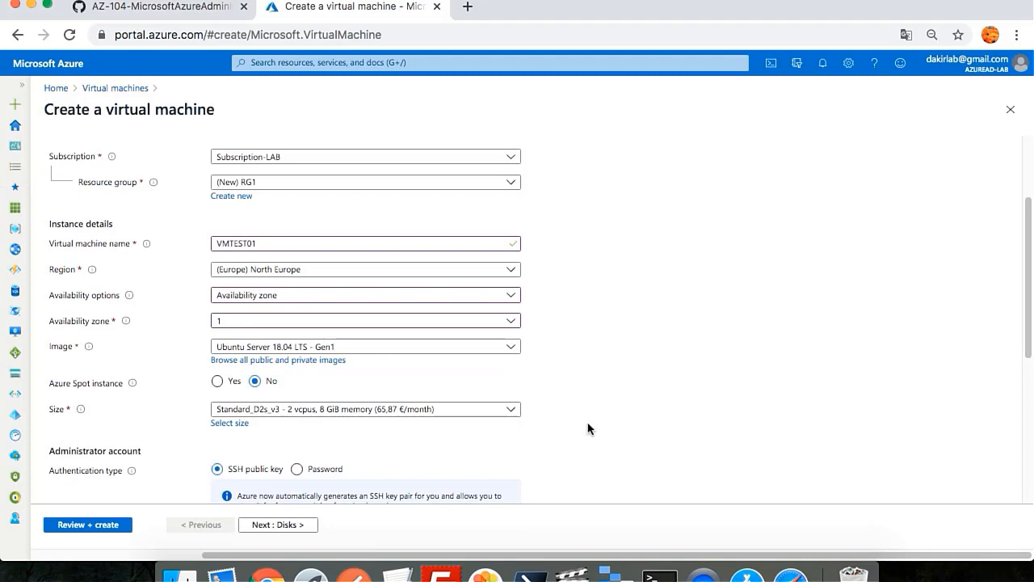
left_click(240, 349)
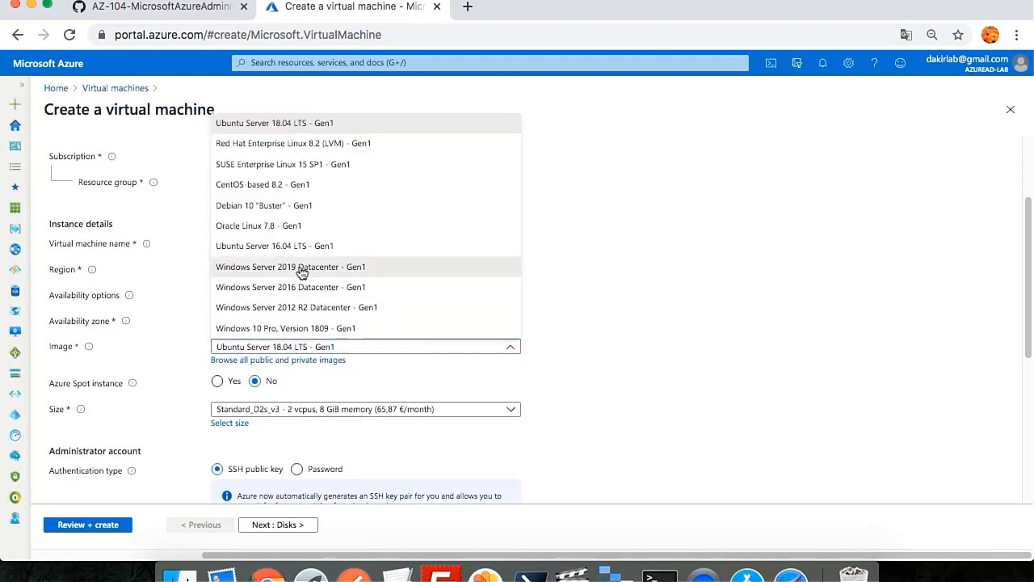
left_click(297, 268)
scroll(452, 380, "down", 1)
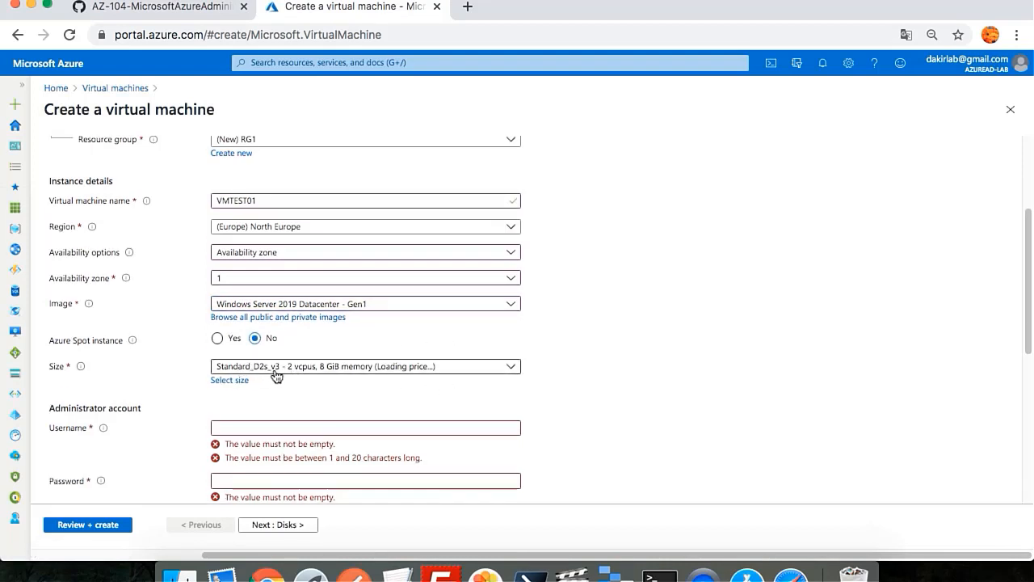
Step: Set administrator username 'student' and enter and confirm the admin password
left_click(291, 425)
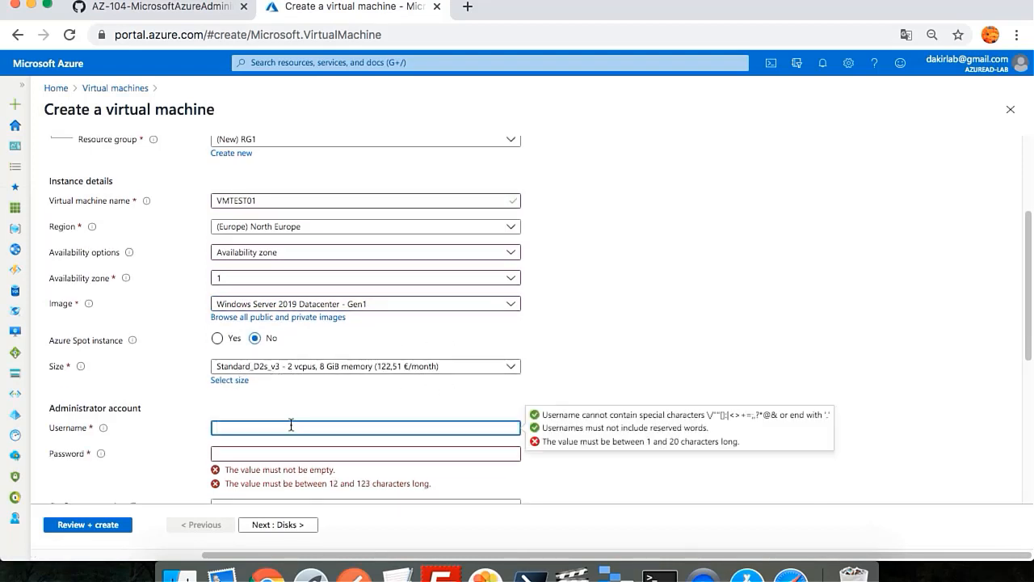
type("student")
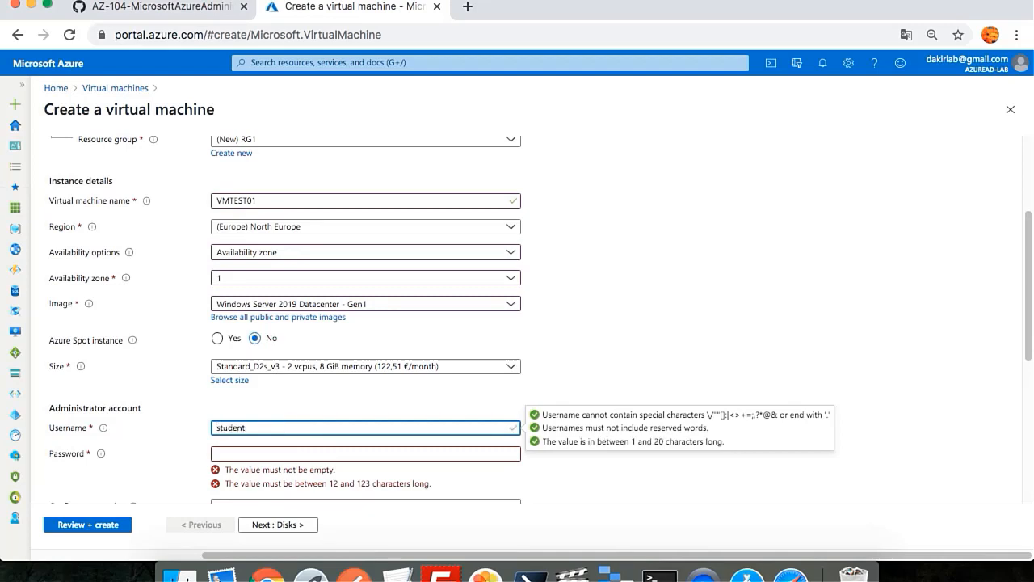
key("Tab")
type("P")
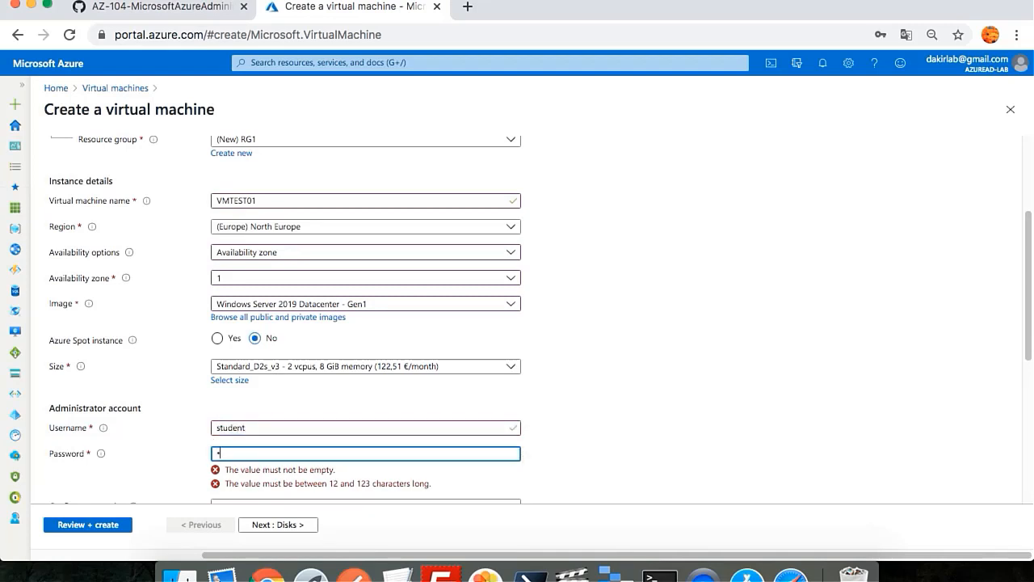
type("a55w.rd1234")
key("Tab")
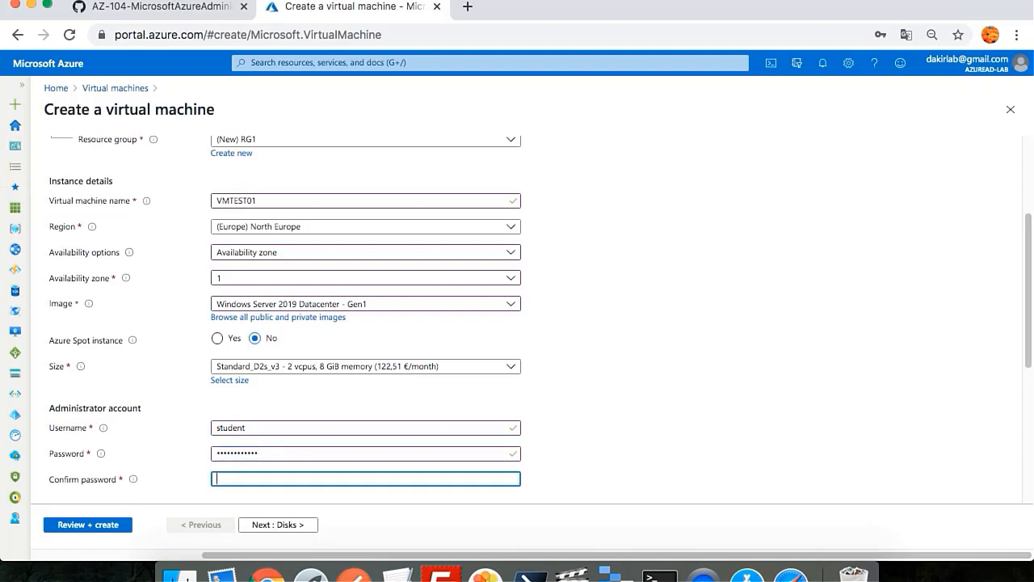
type("Pa55w.rd1234")
left_click(620, 354)
Step: Set public inbound ports to None and proceed to Disks
scroll(620, 359, "down", 3)
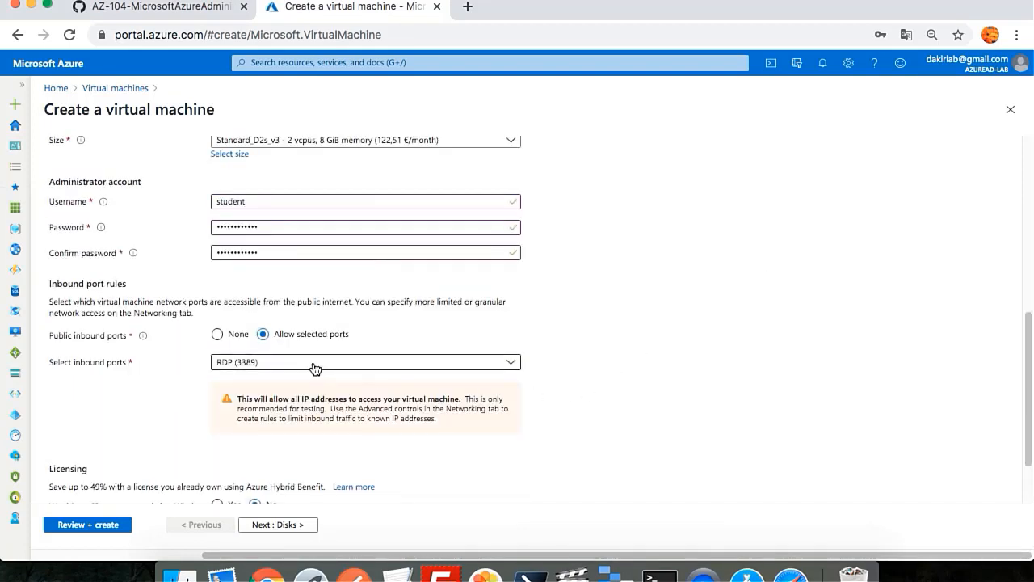
left_click(217, 334)
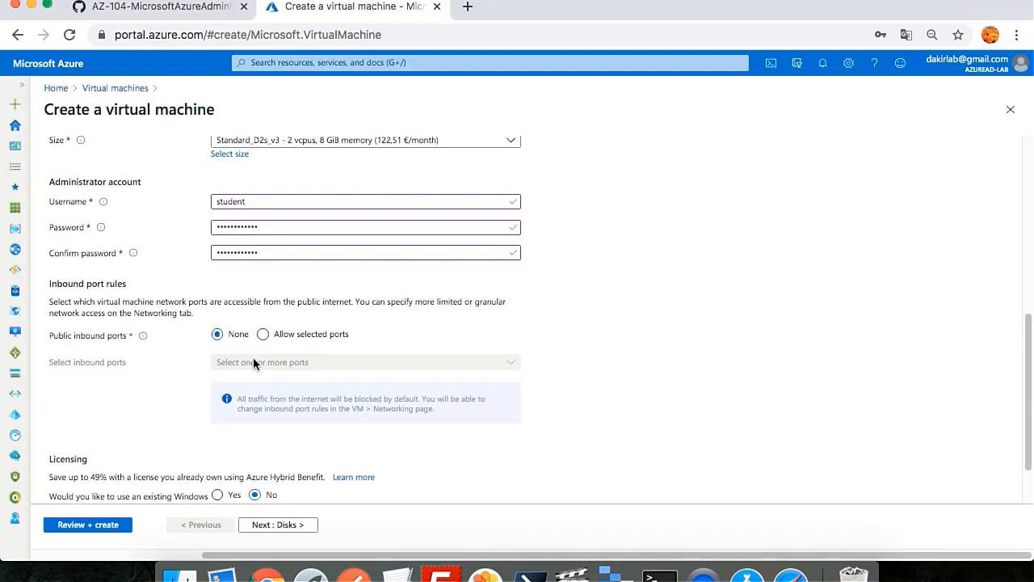
scroll(261, 370, "down", 2)
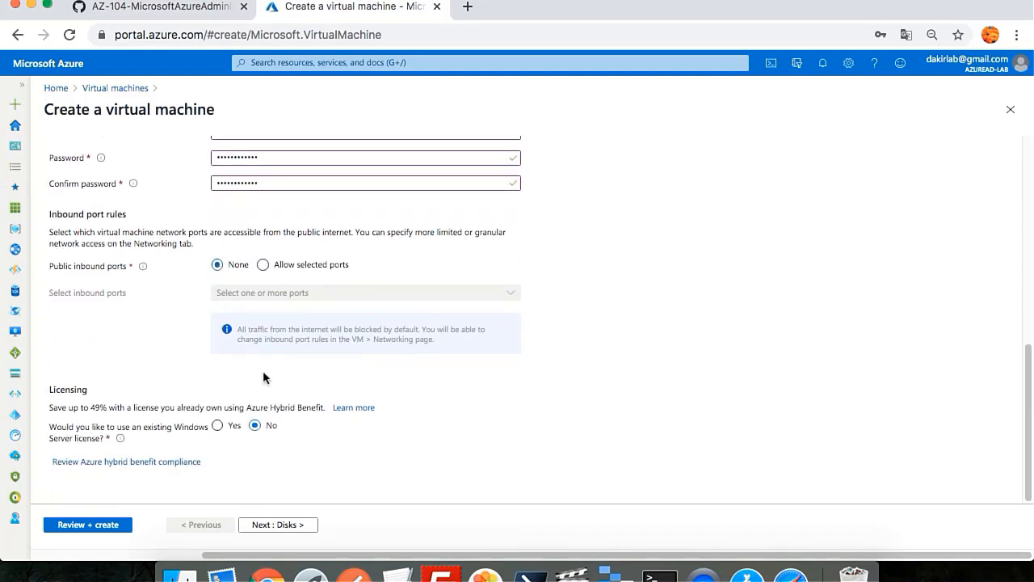
left_click(278, 525)
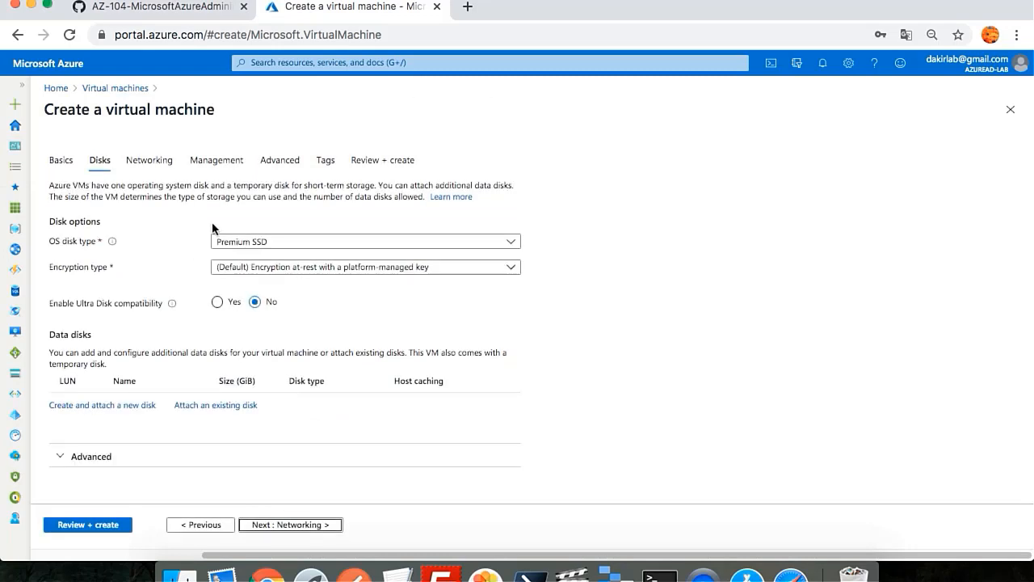
Step: Choose Standard HDD as the OS disk type and proceed to Networking
left_click(273, 244)
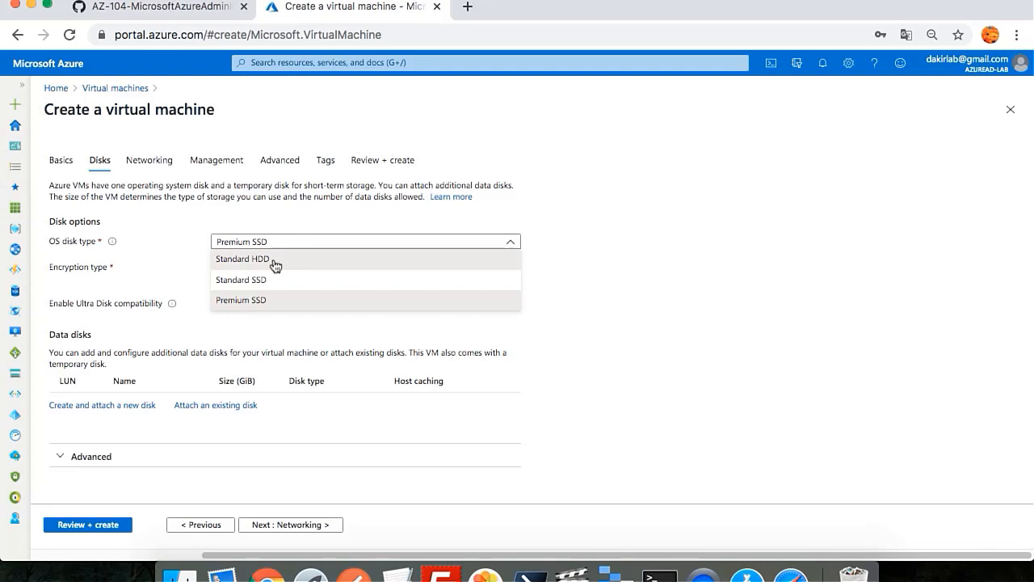
left_click(275, 261)
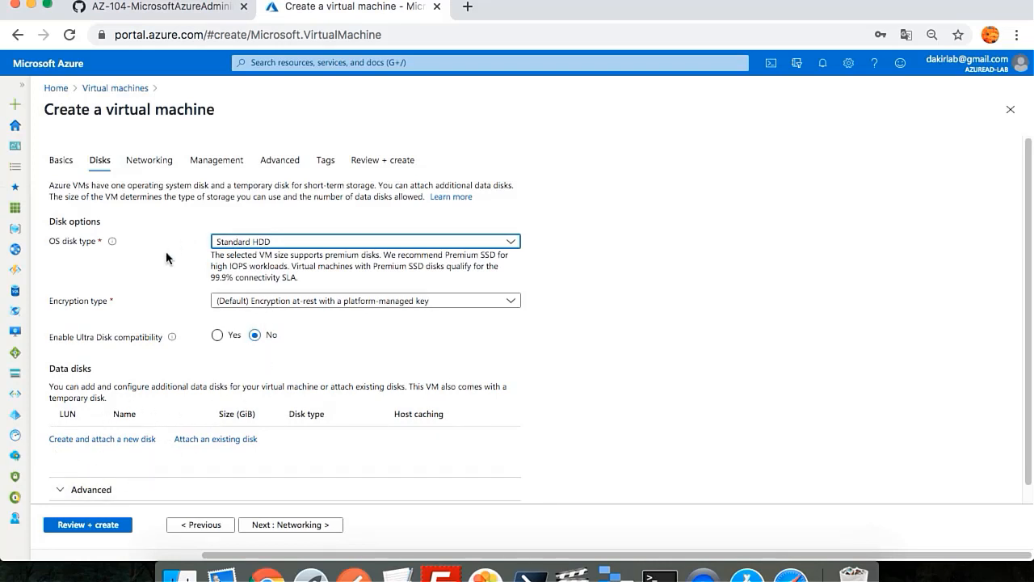
left_click(269, 526)
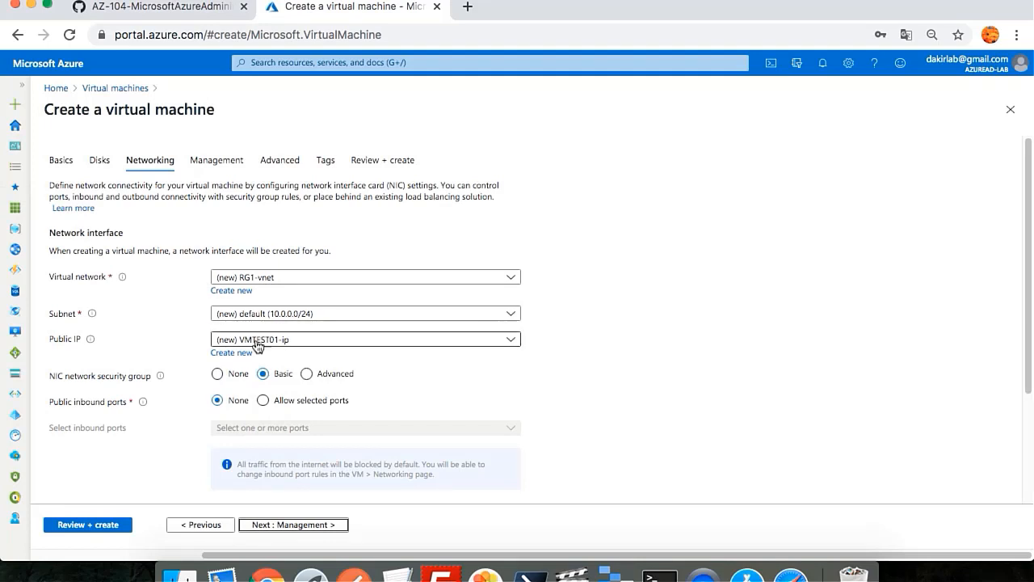
Step: Set Public IP and NIC network security group both to None, then proceed to Management
left_click(248, 343)
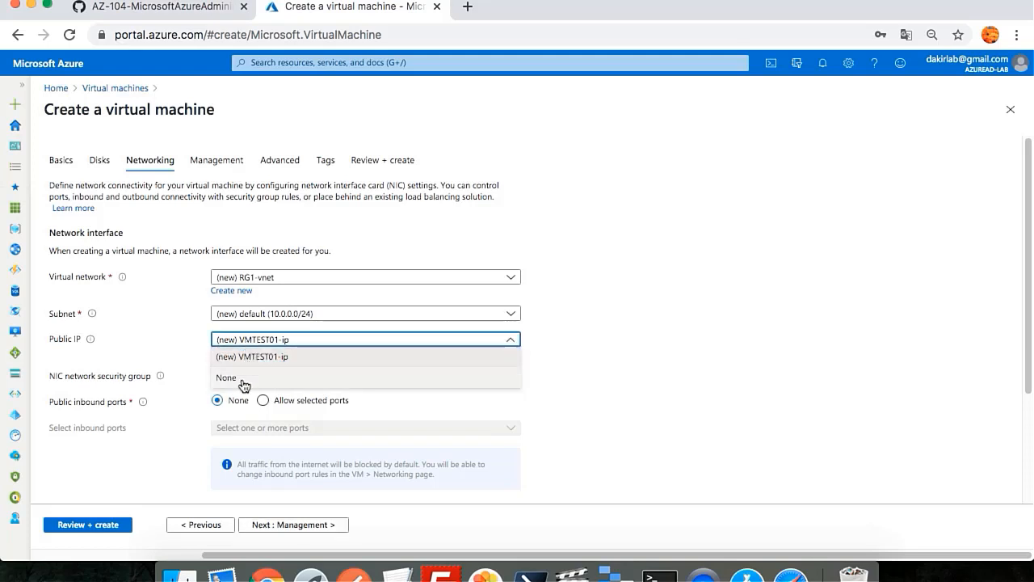
left_click(241, 380)
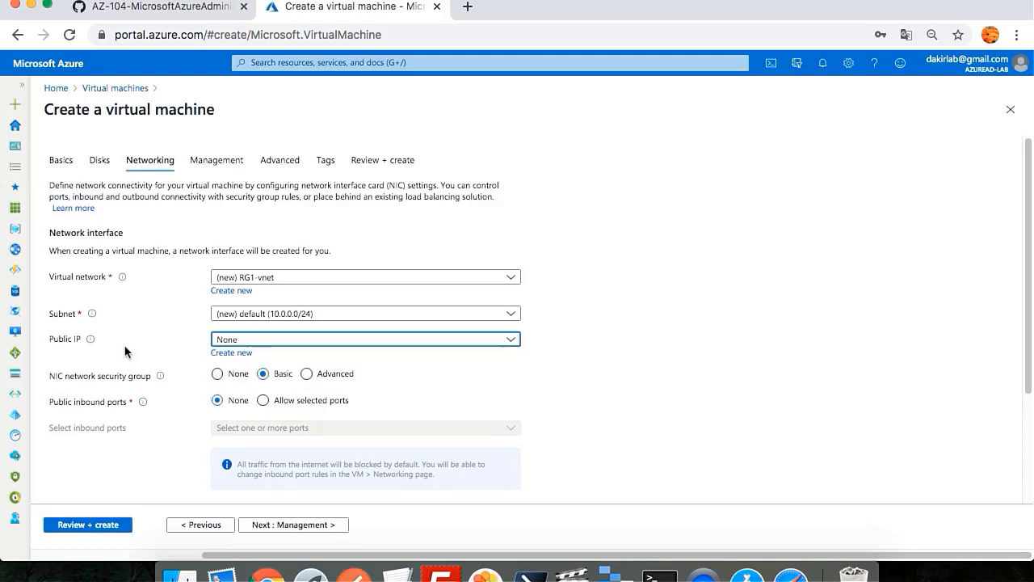
scroll(204, 375, "down", 1)
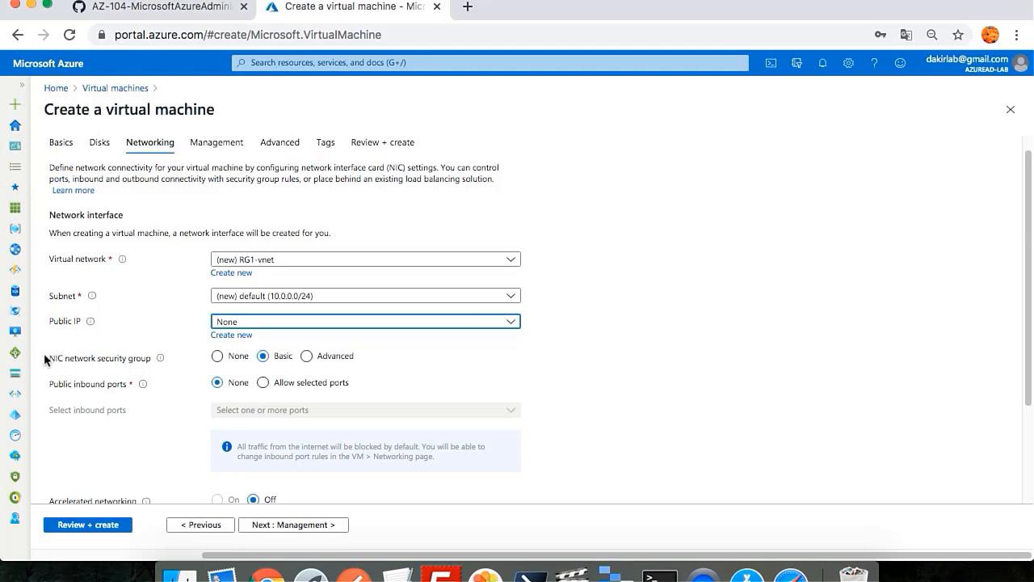
left_click(216, 356)
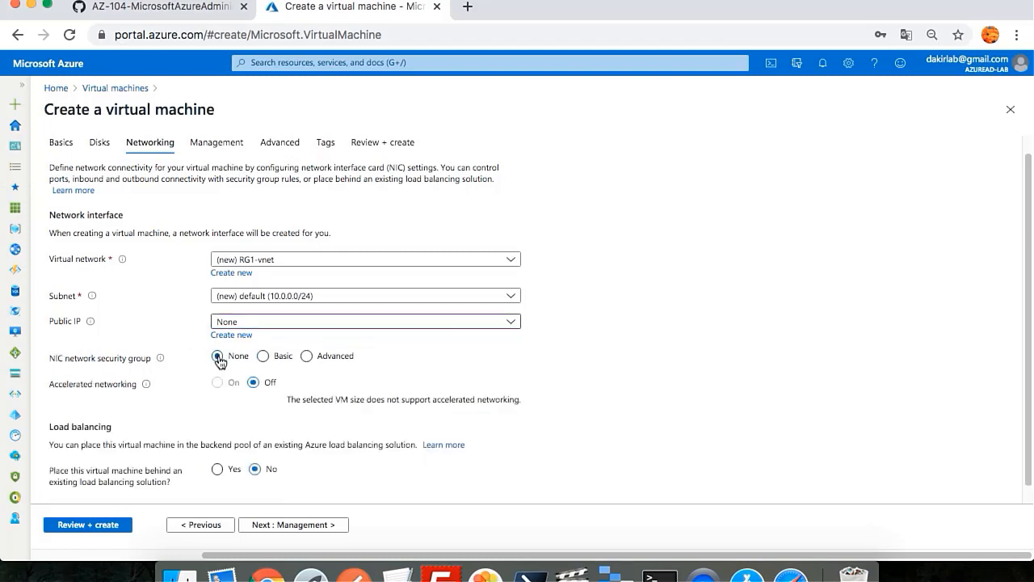
scroll(218, 364, "down", 1)
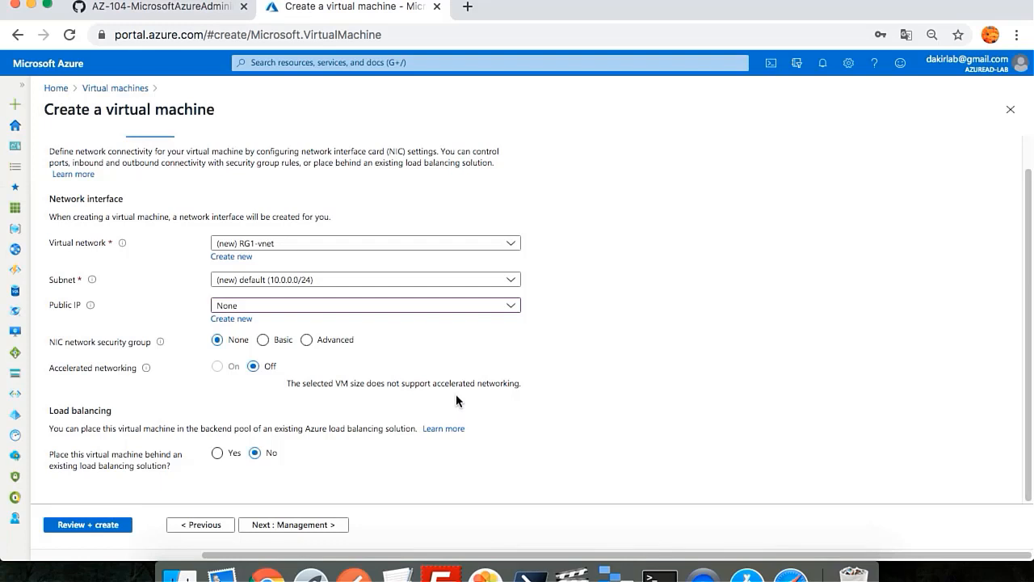
left_click(276, 527)
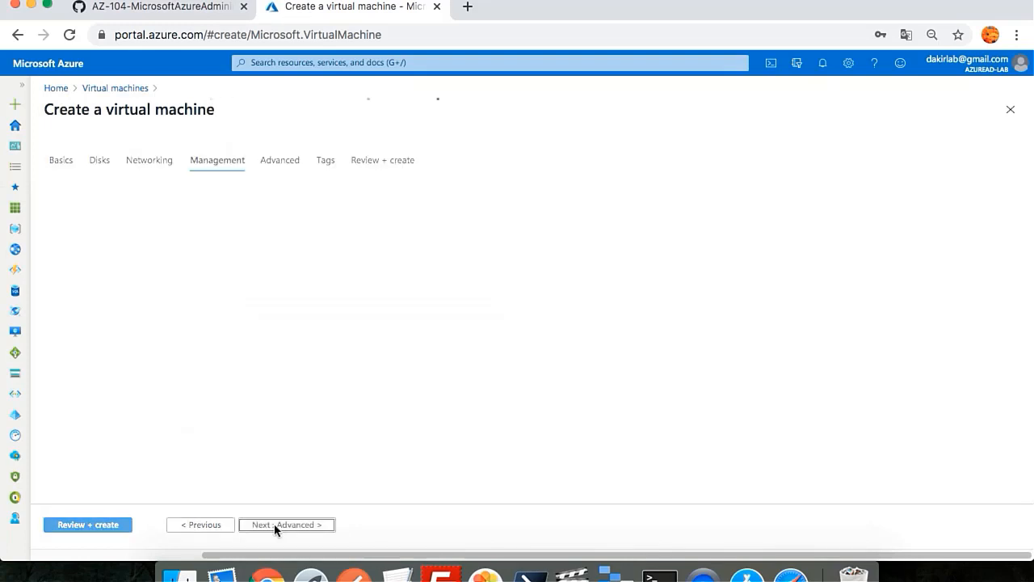
Step: Disable boot diagnostics, leave auto-shutdown Off, and proceed to Advanced
scroll(210, 418, "down", 1)
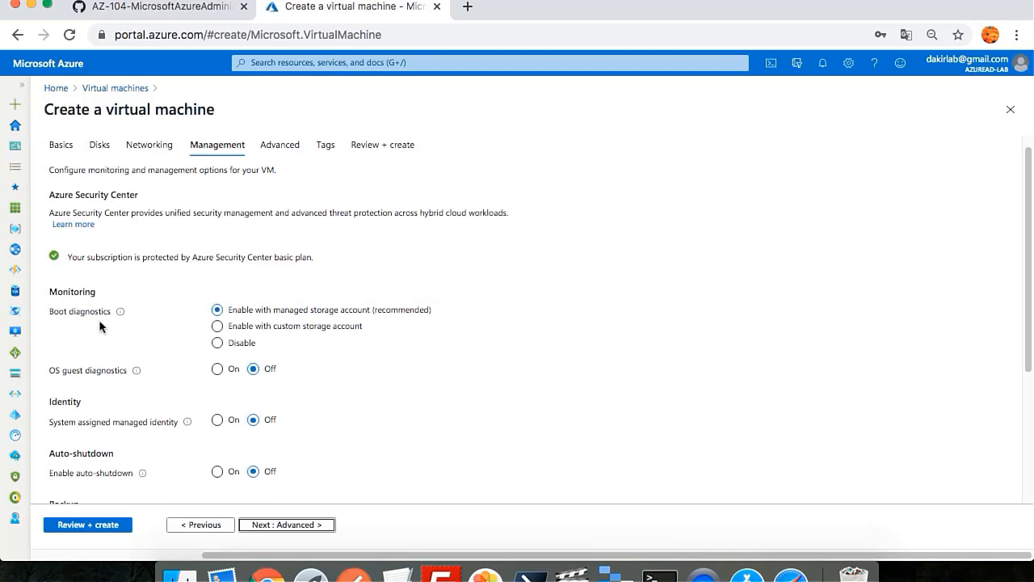
left_click(216, 327)
left_click(229, 314)
left_click(240, 345)
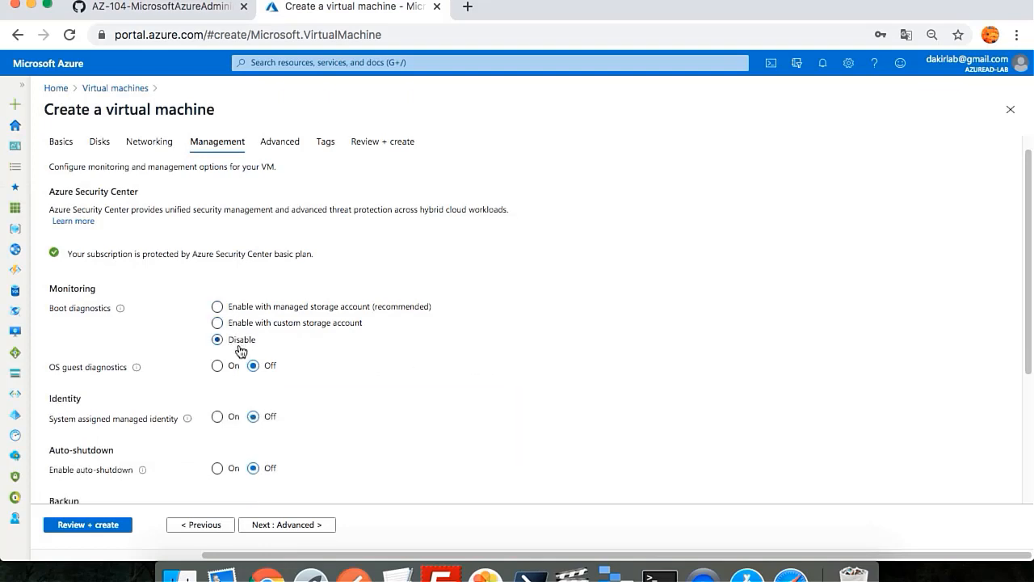
scroll(240, 350, "down", 3)
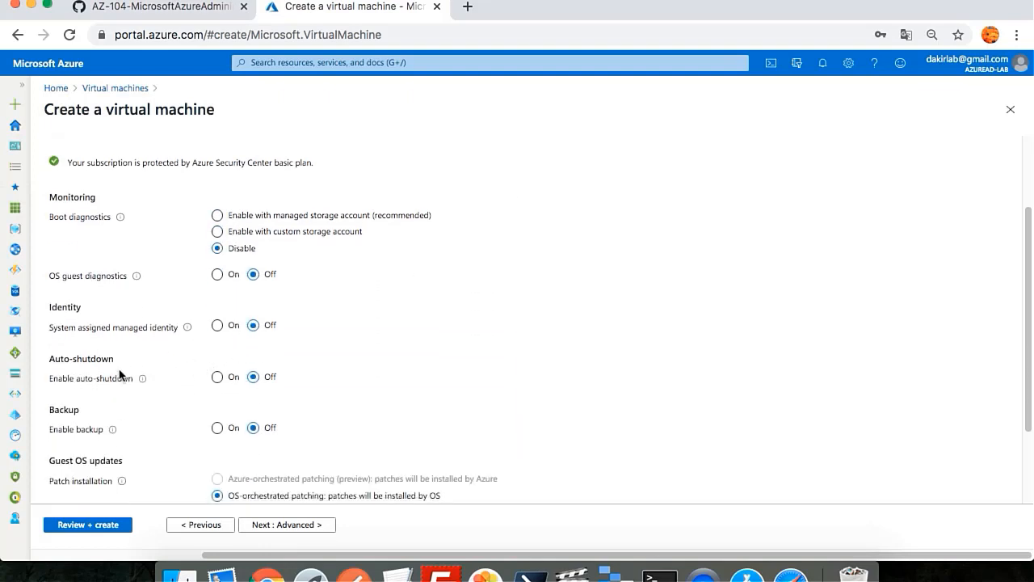
left_click(218, 377)
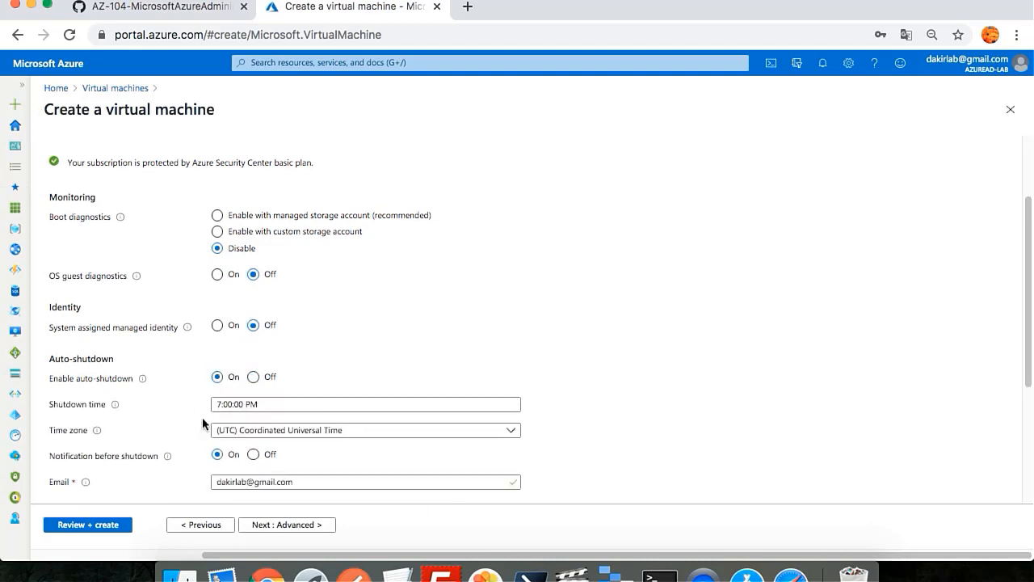
left_click(253, 378)
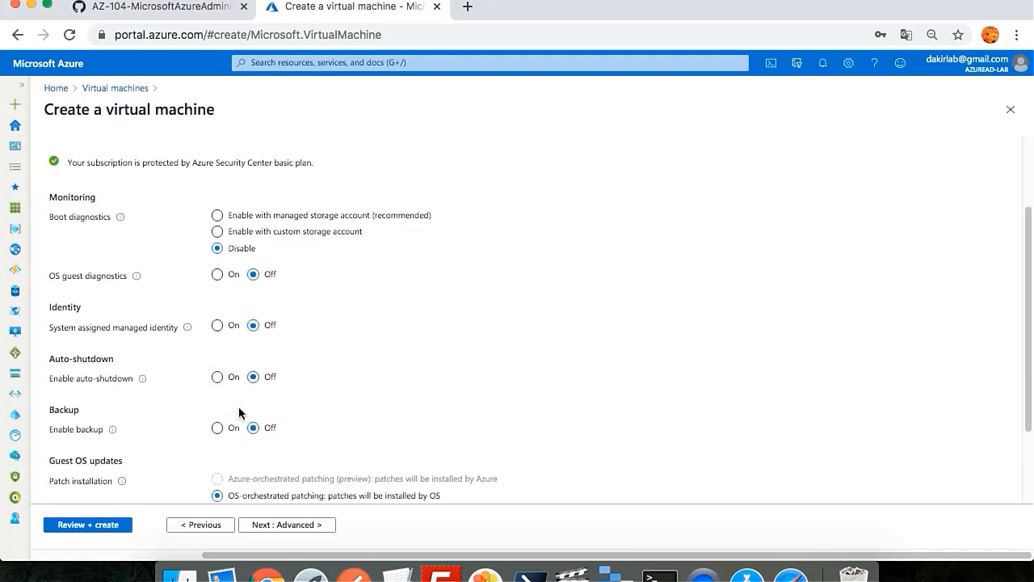
scroll(240, 410, "down", 3)
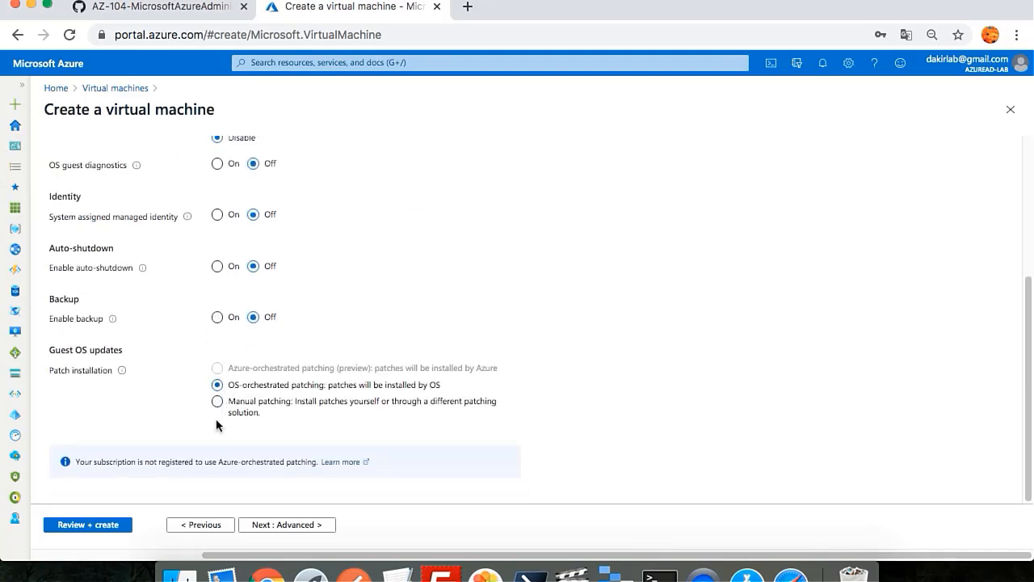
left_click(271, 525)
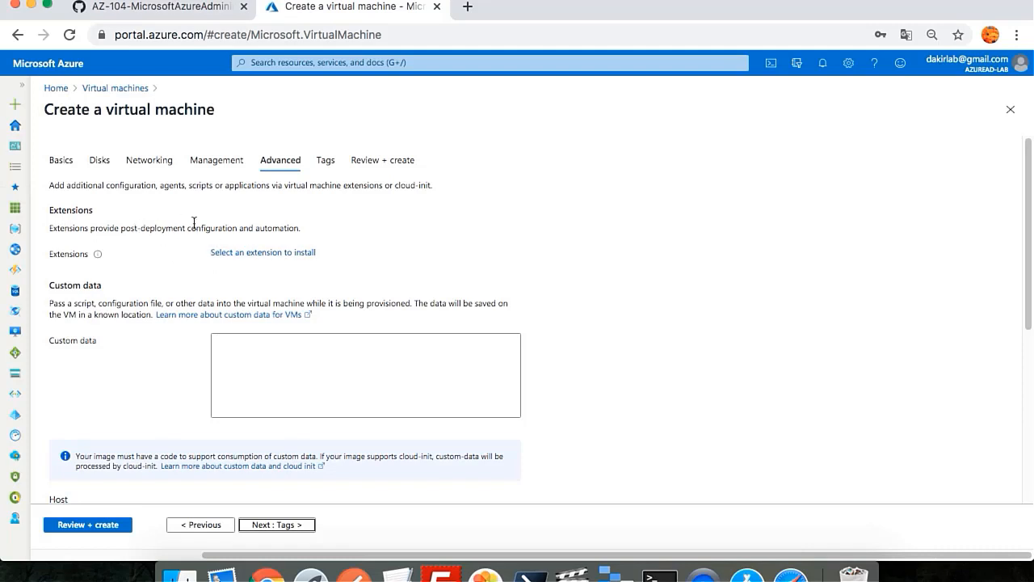
Step: Review the validated VMTEST01 configuration and create the VM
left_click(88, 525)
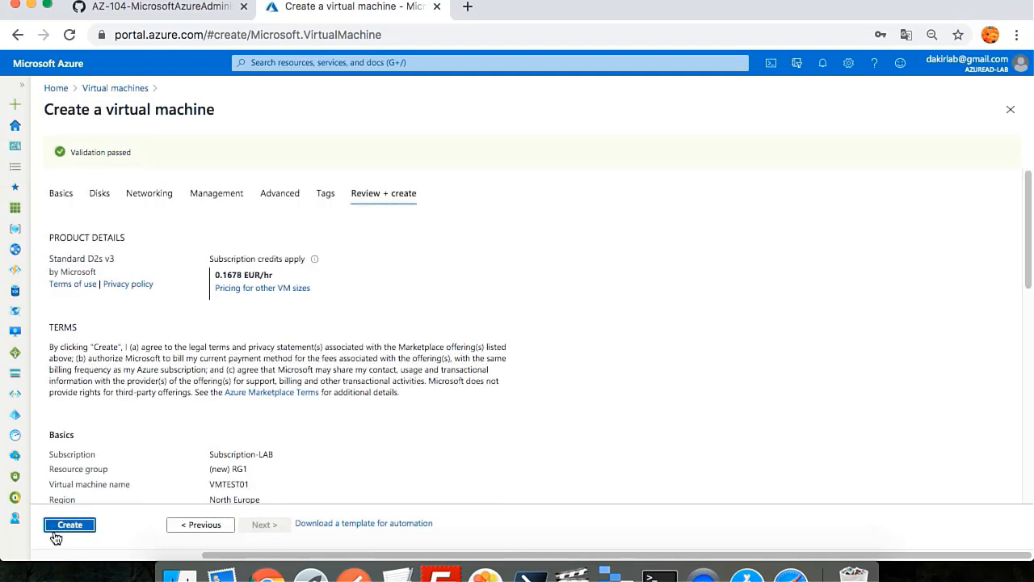
left_click(71, 525)
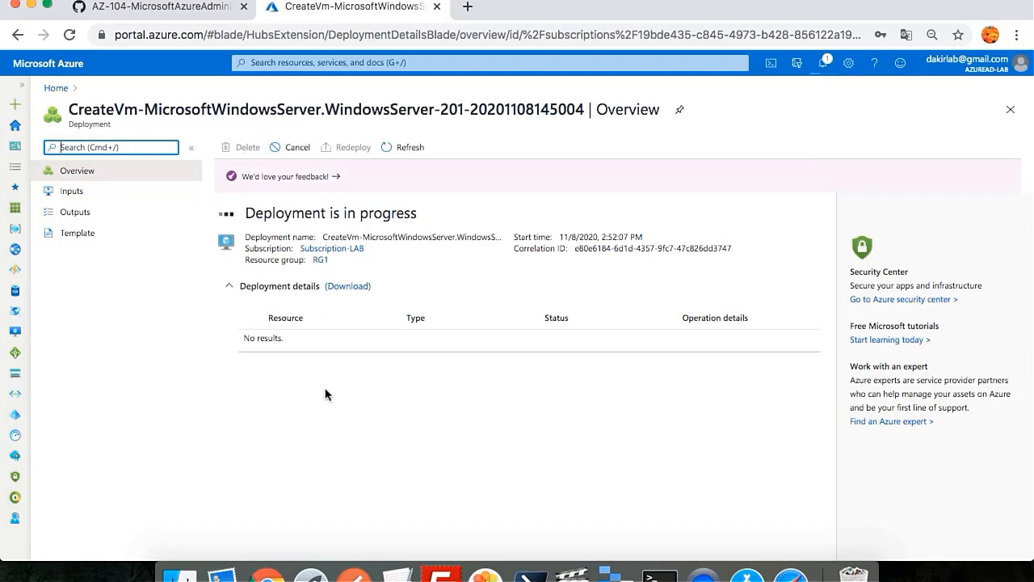
Step: Open the Template page of the in-progress VMTEST01 deployment
left_click(77, 236)
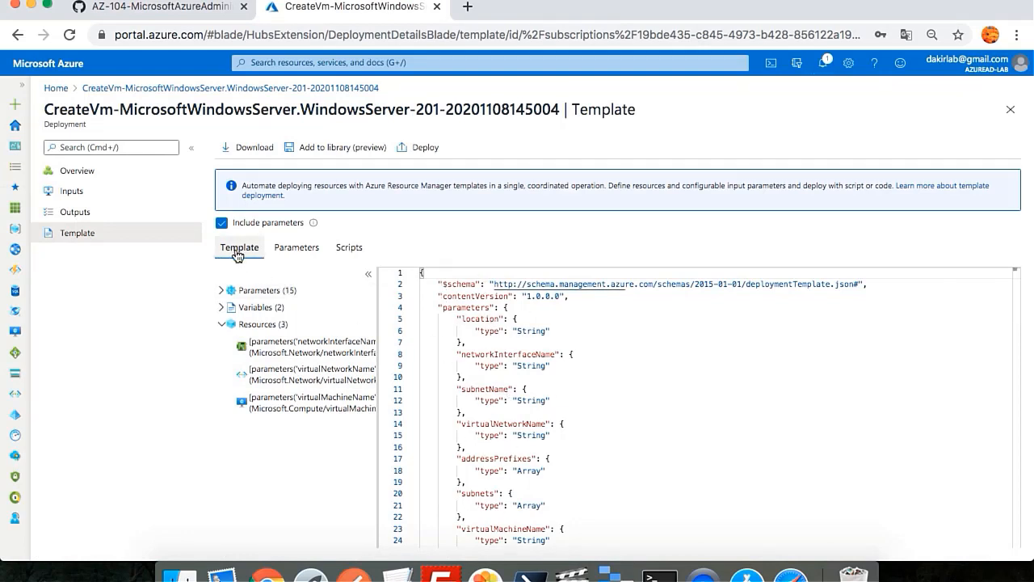
Step: Check the template's parameters, then launch a custom deployment from the template
left_click(289, 249)
left_click(251, 248)
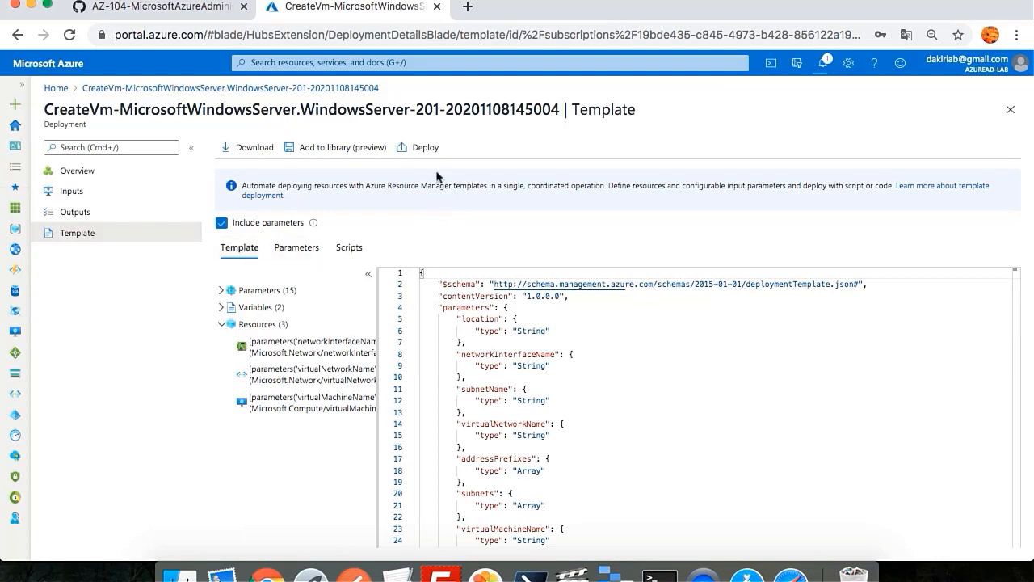
left_click(421, 150)
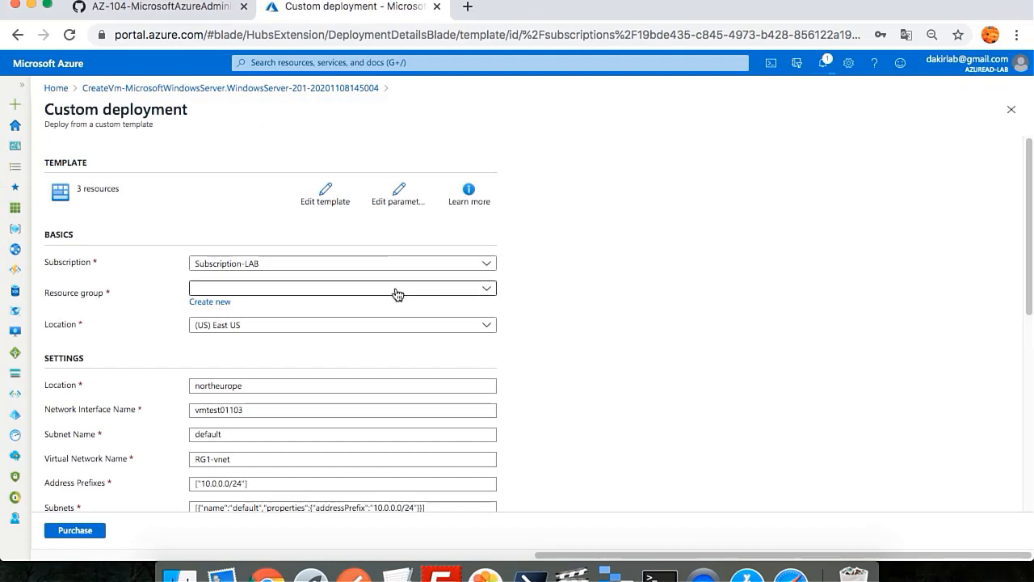
Step: Create new resource group RG2 and set the location to (Europe) North Europe
left_click(216, 302)
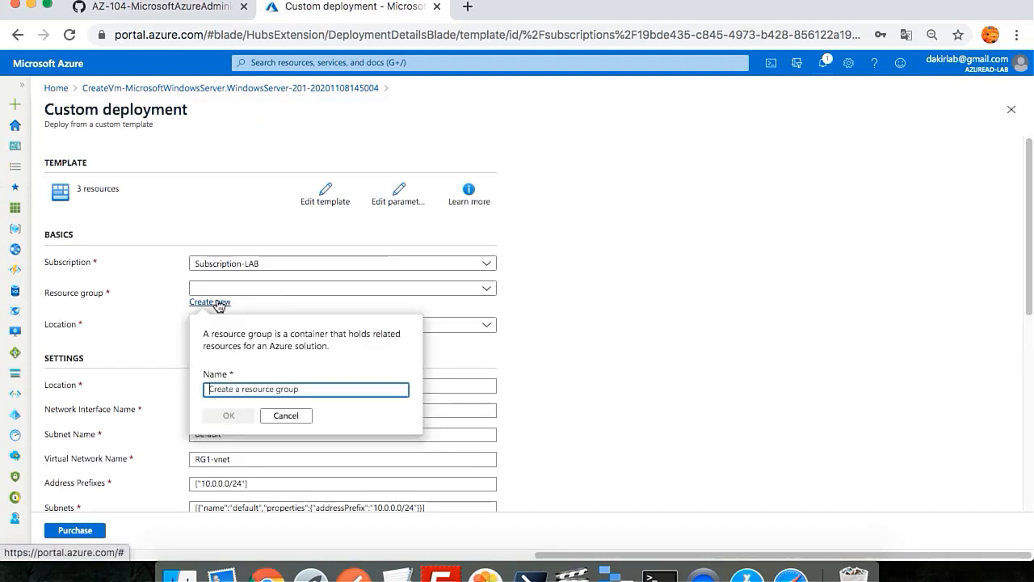
type("RG")
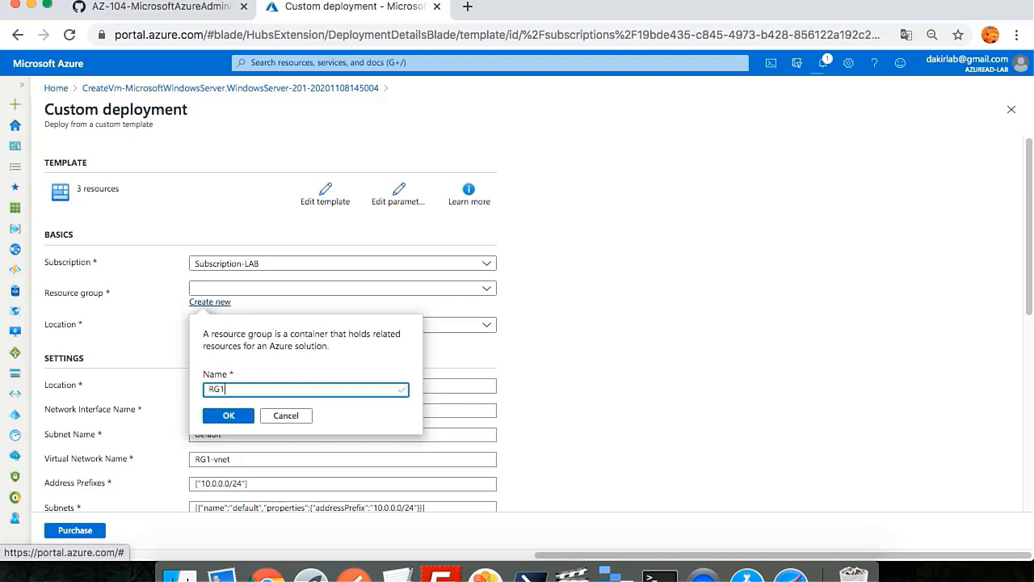
type("1")
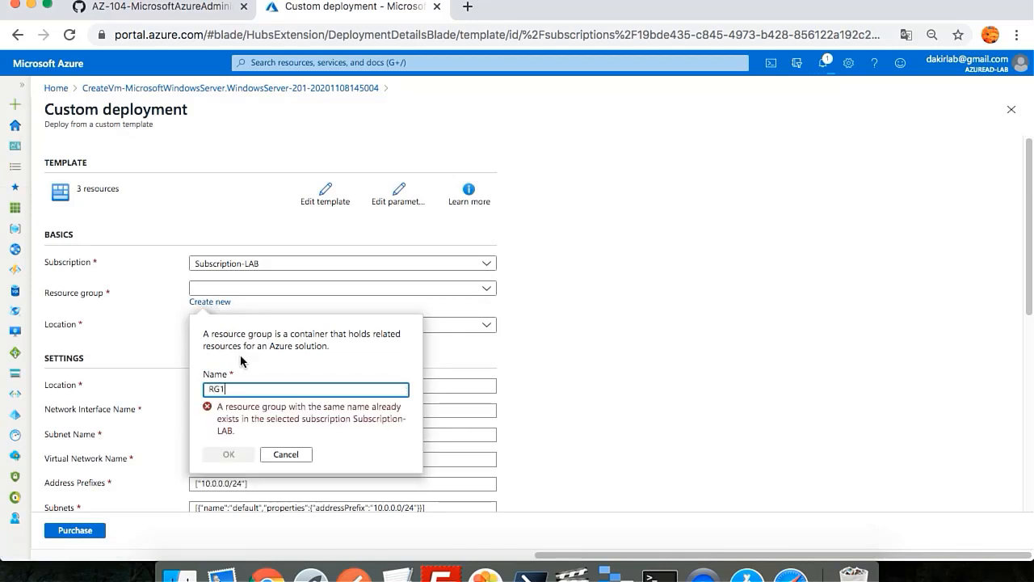
key("BackSpace")
type("2")
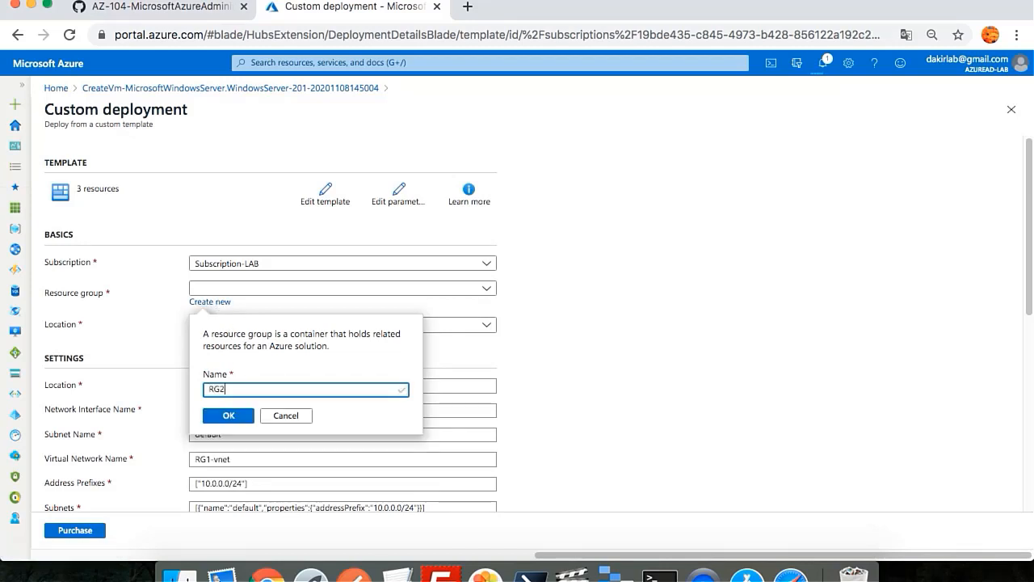
left_click(227, 416)
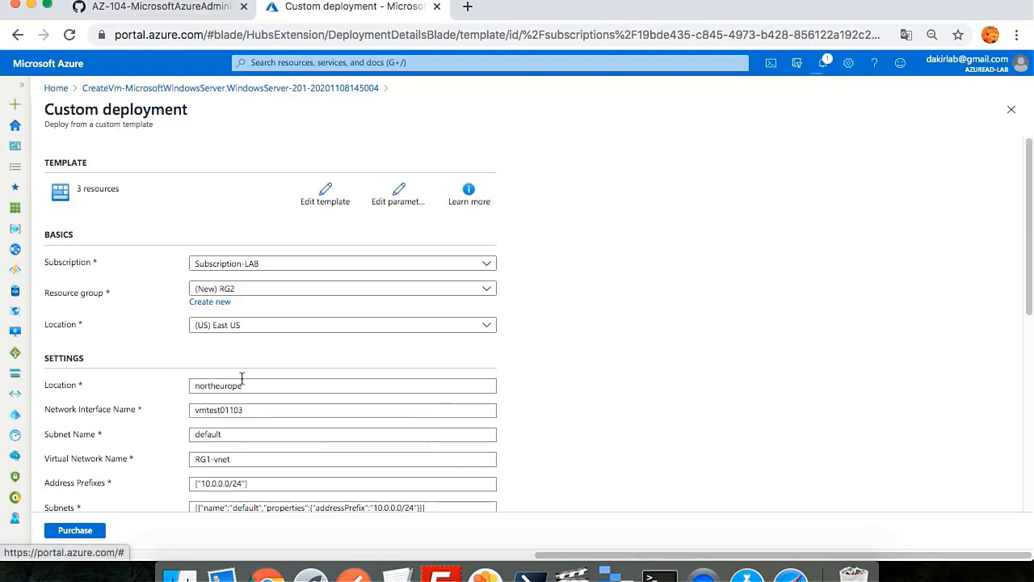
left_click(251, 327)
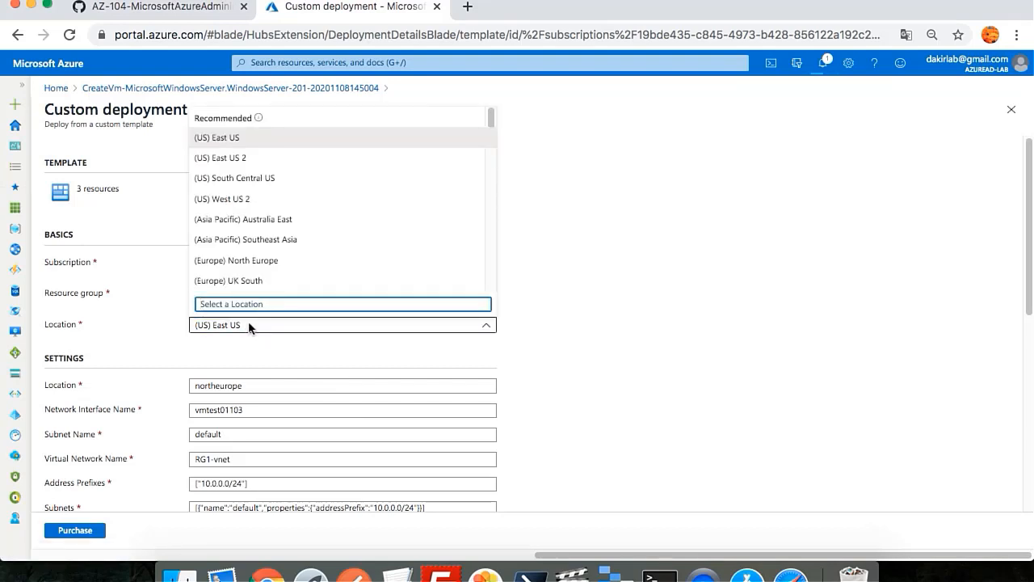
left_click(266, 260)
scroll(280, 393, "down", 1)
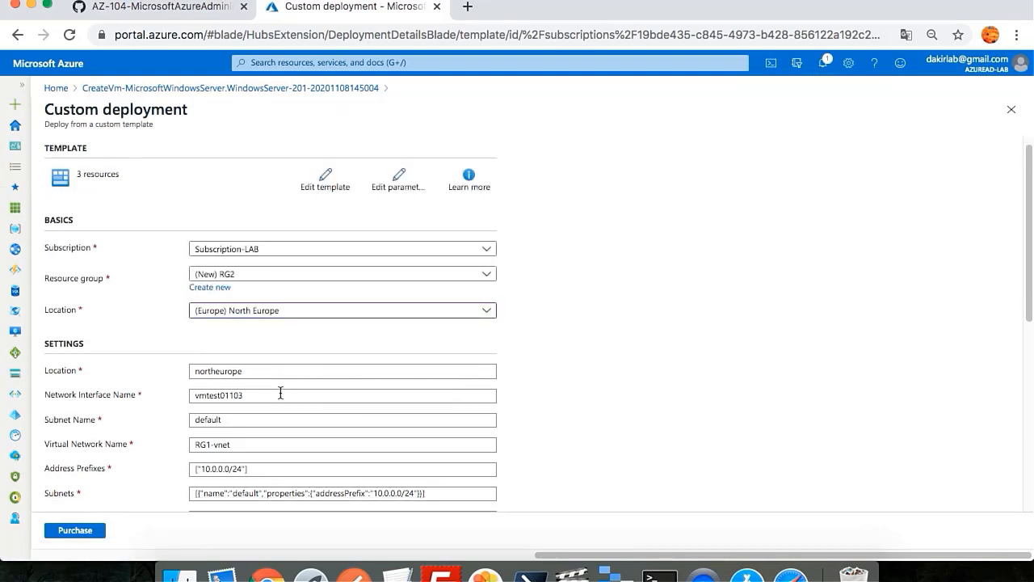
scroll(280, 393, "down", 2)
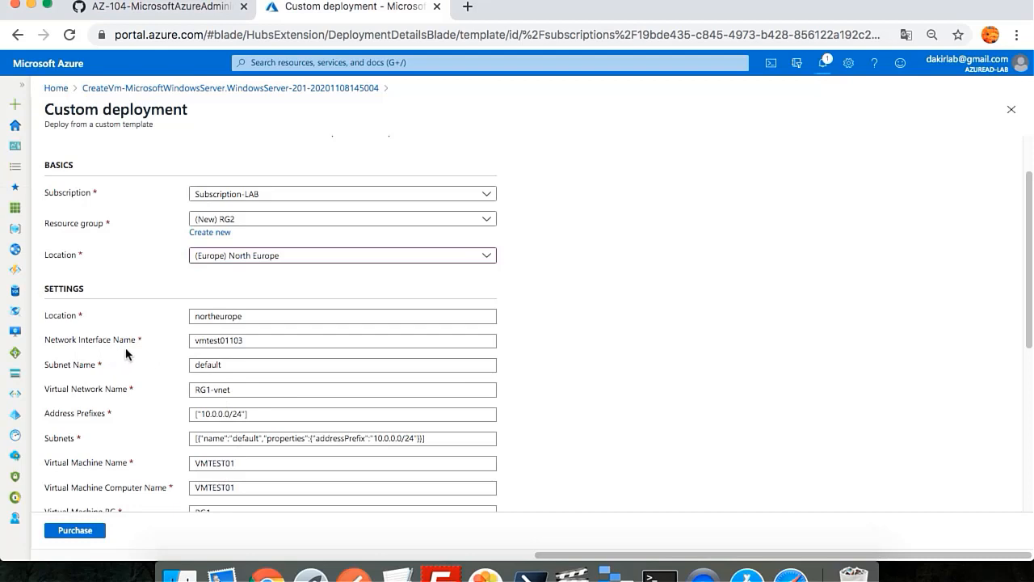
Step: Rename the network interface to vmtest01103vm2
left_click(278, 345)
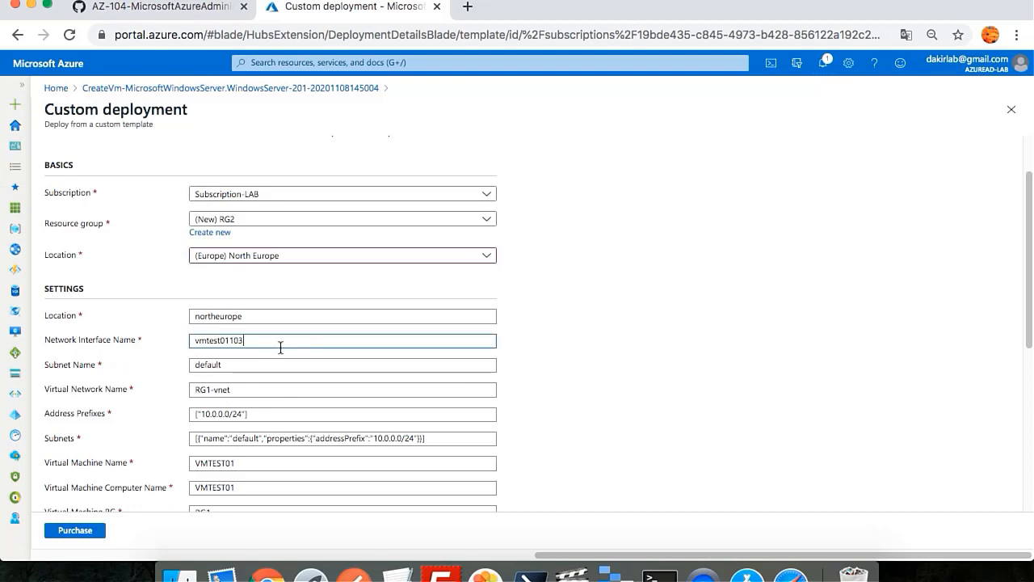
type("vm2")
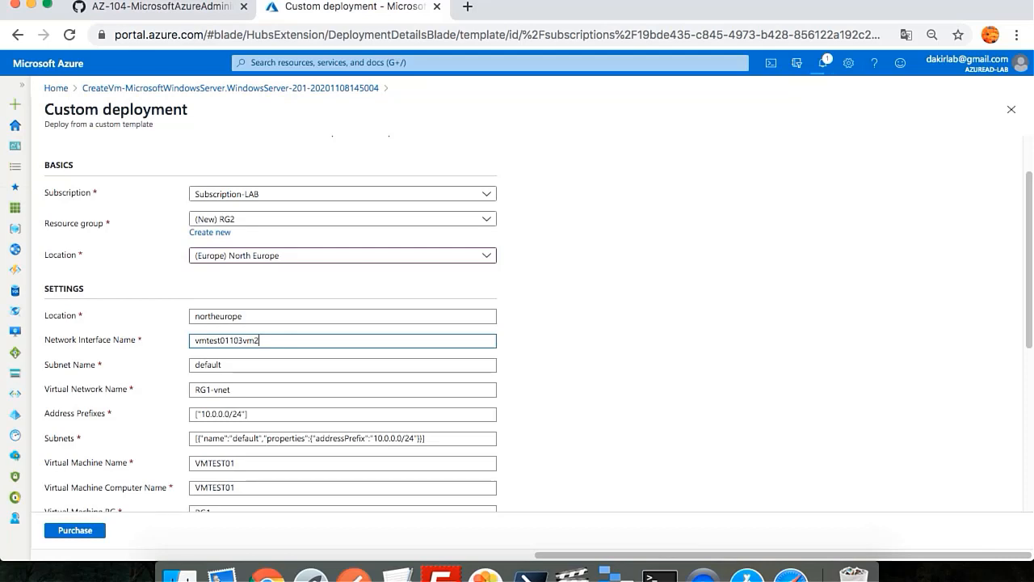
left_click(246, 389)
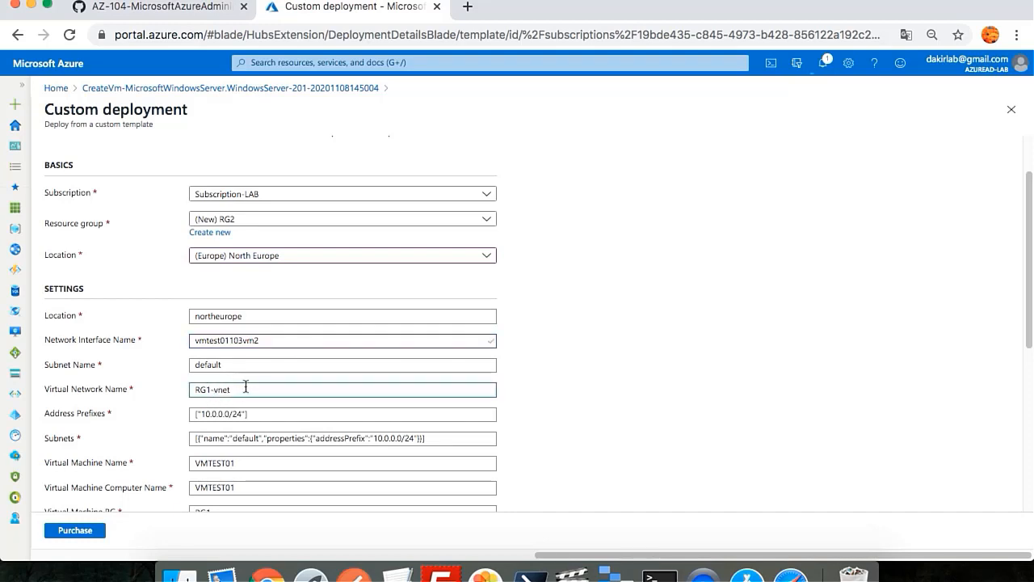
scroll(247, 388, "down", 2)
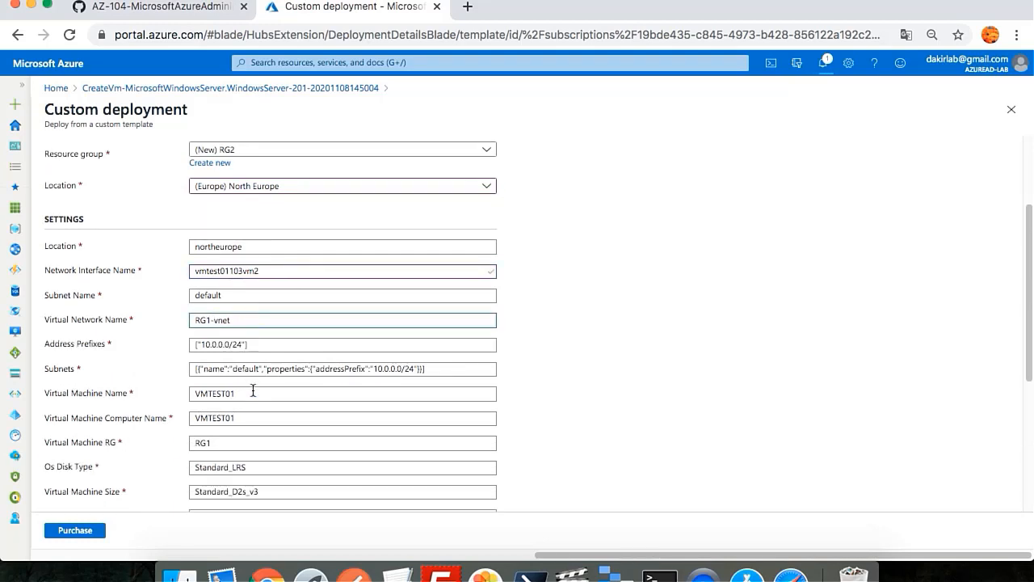
scroll(253, 392, "down", 1)
scroll(254, 396, "down", 2)
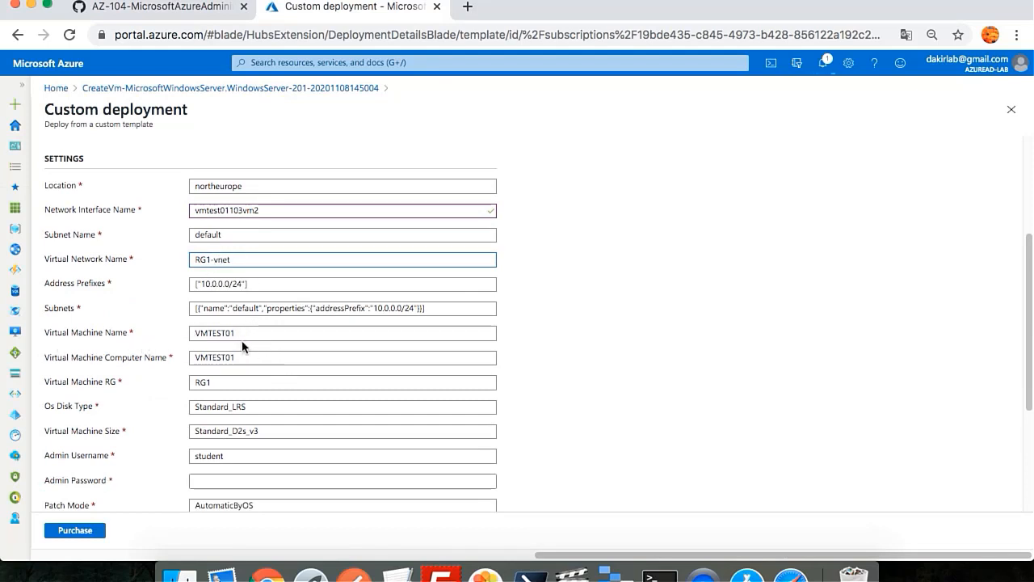
Step: Change the virtual machine name and computer name to VMTEST02
left_click(261, 338)
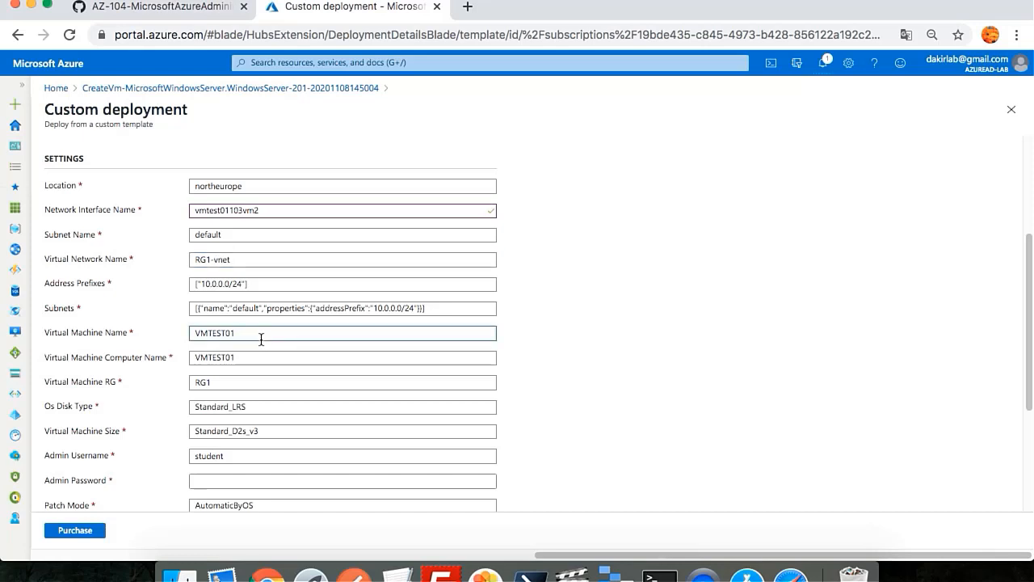
key("BackSpace")
type("2")
left_click(246, 358)
key("BackSpace")
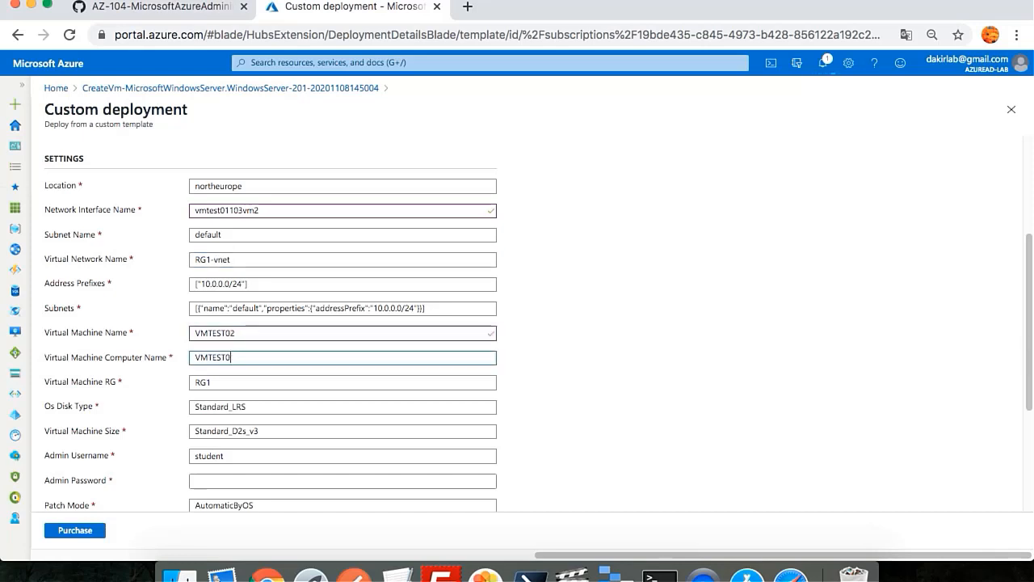
left_click(633, 414)
Step: Enter the admin password for the new VM
scroll(404, 410, "down", 2)
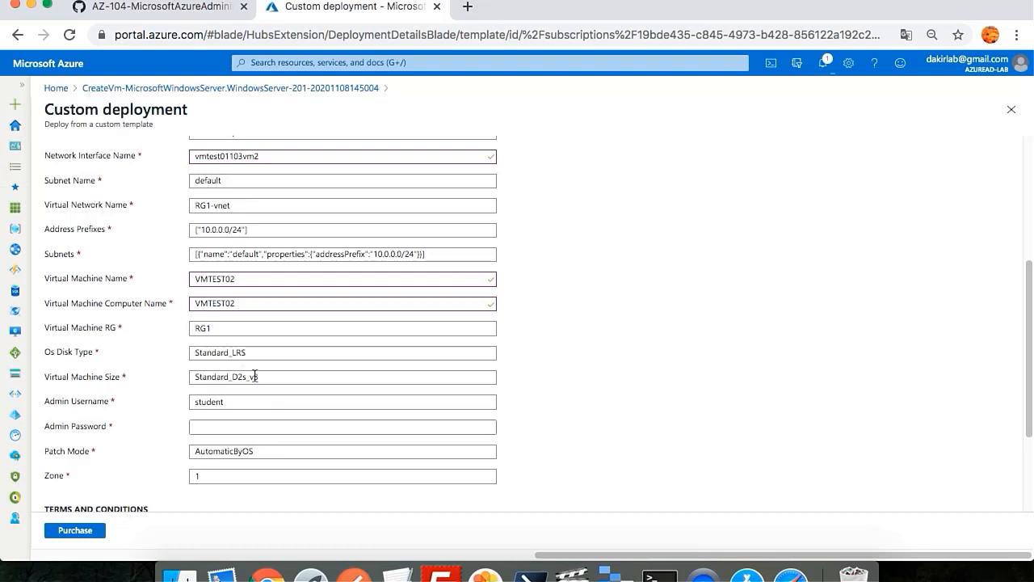
left_click(236, 424)
type("••••••••••••")
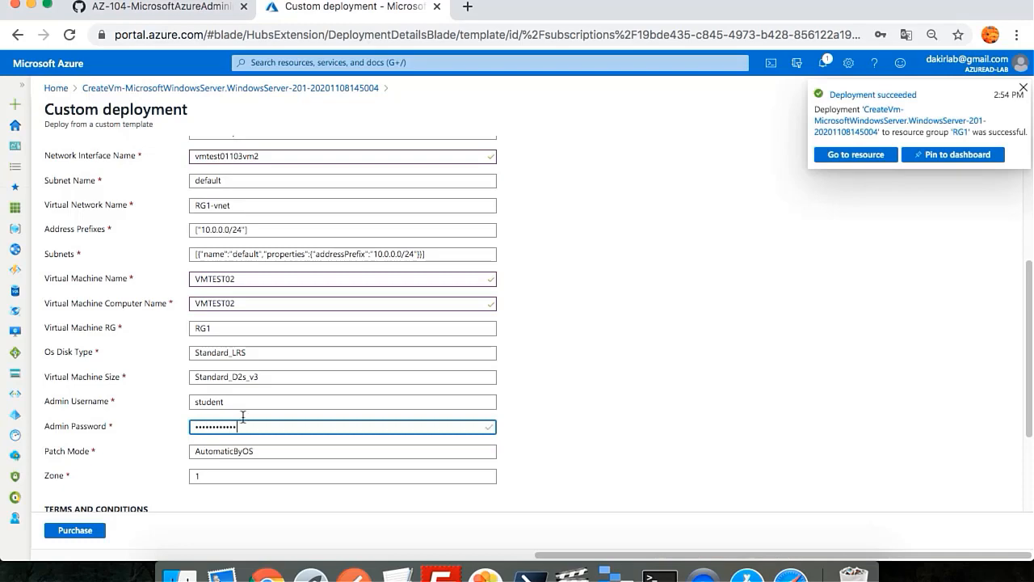
left_click(603, 466)
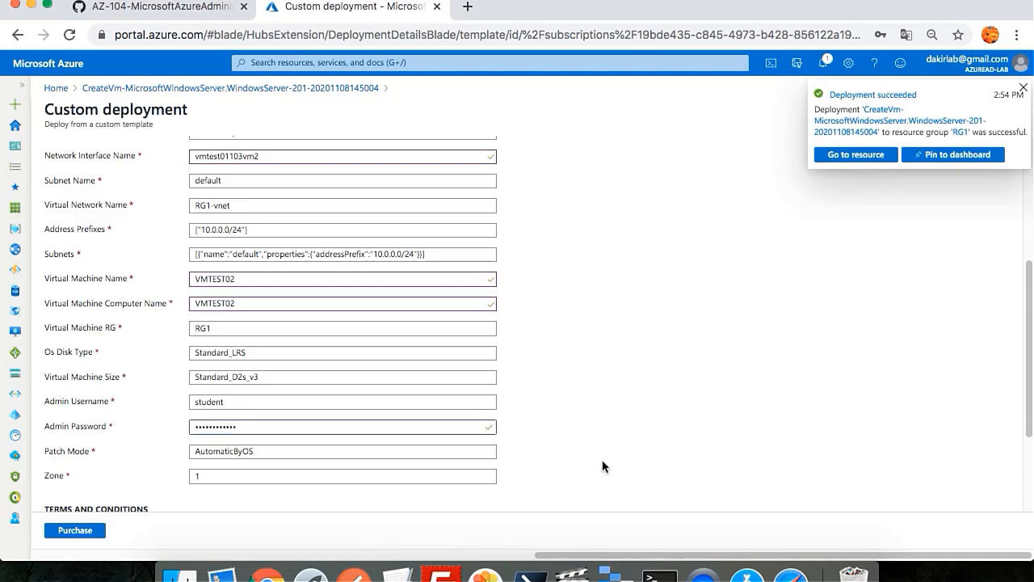
scroll(602, 466, "down", 3)
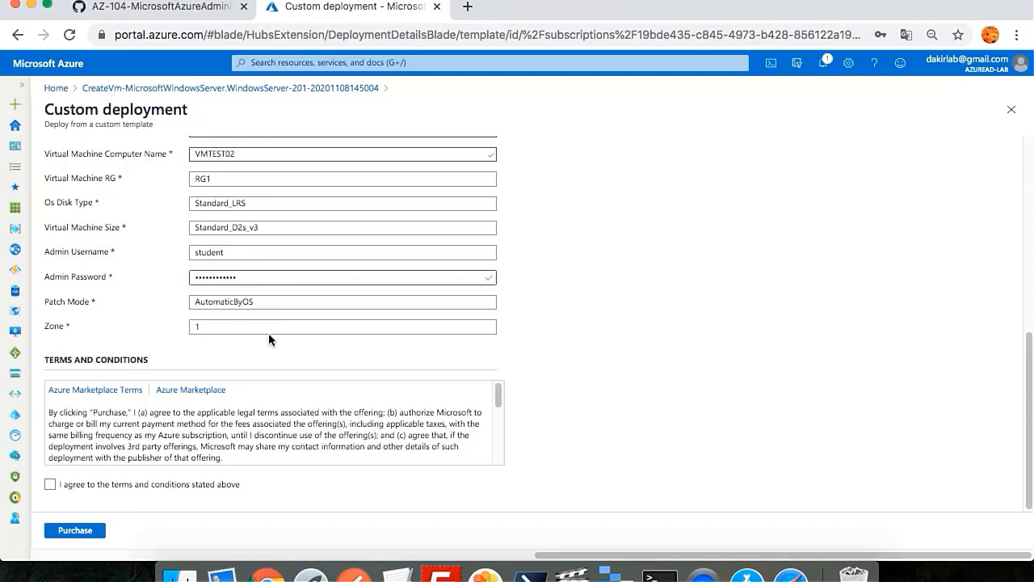
Step: Accept the marketplace terms and purchase the custom template deployment of VMTEST02 into RG2
left_click(50, 484)
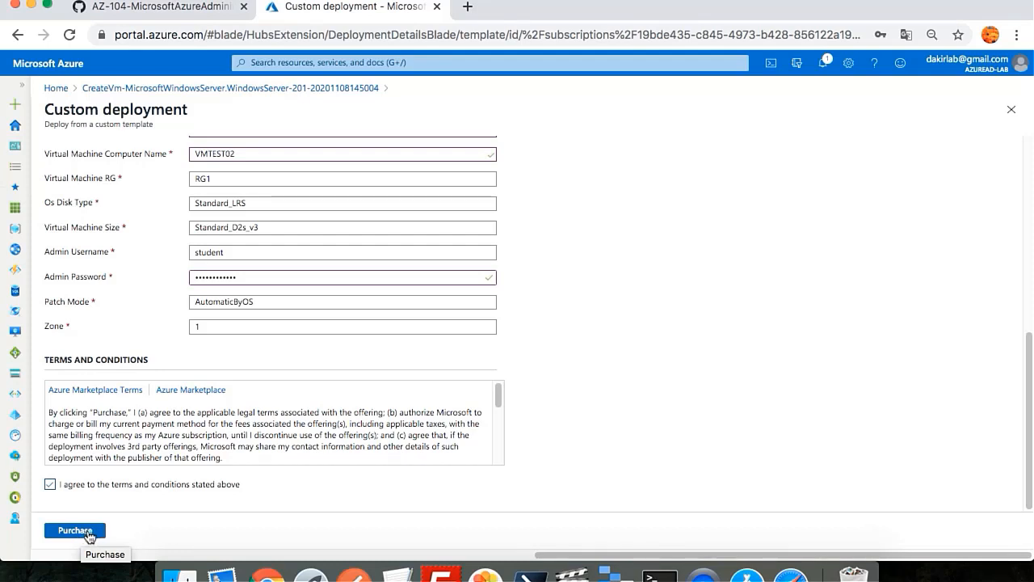
left_click(88, 536)
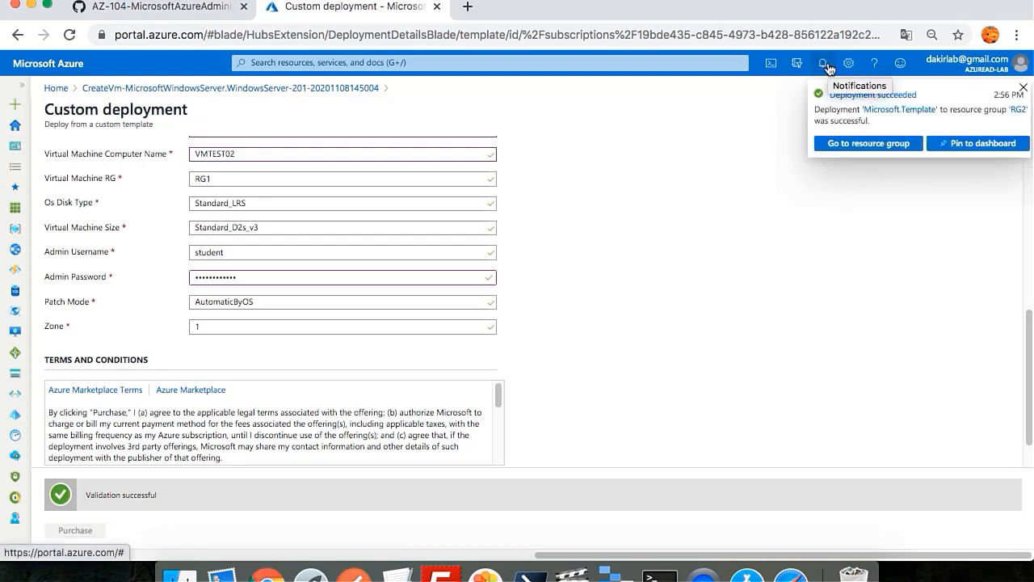
Step: Check RG2's VMTEST02 resources, then open resource group RG1 from the Resource groups list
left_click(884, 151)
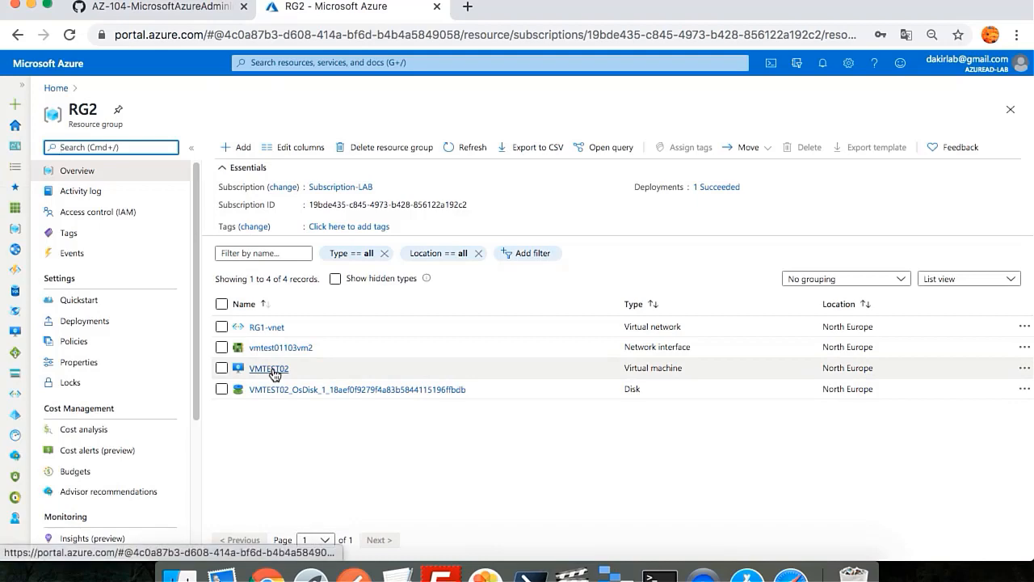
left_click(56, 88)
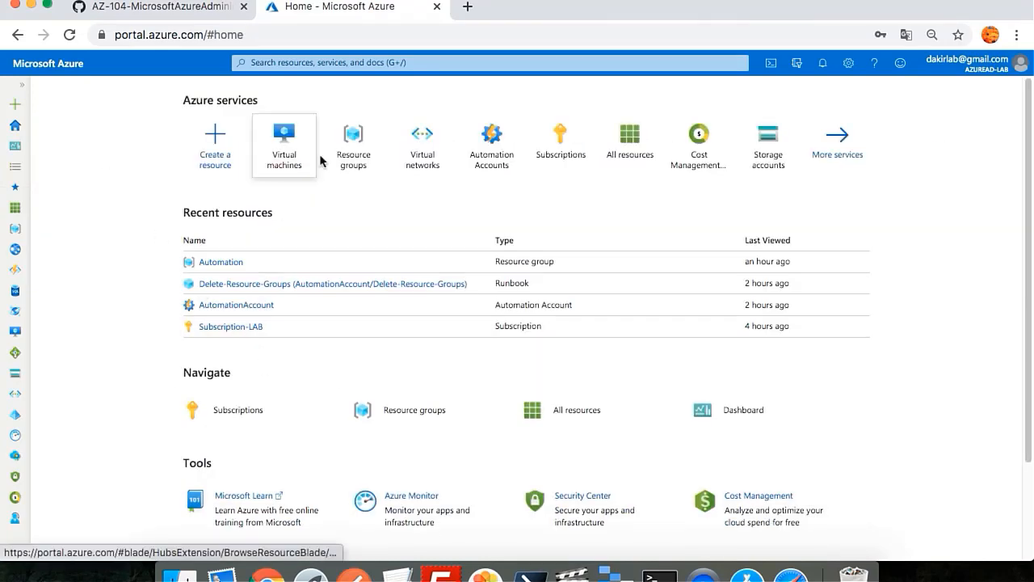
left_click(351, 152)
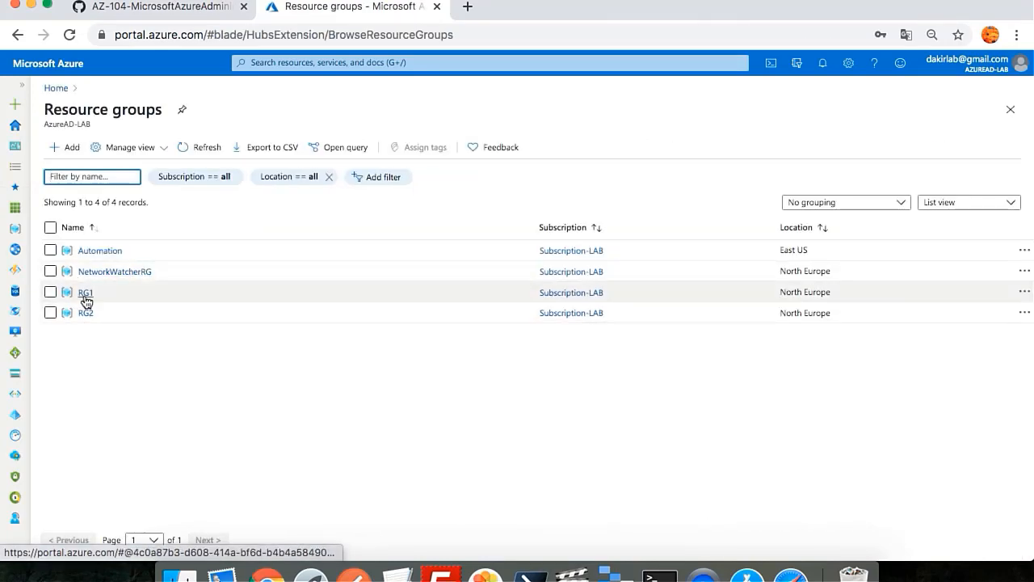
left_click(84, 293)
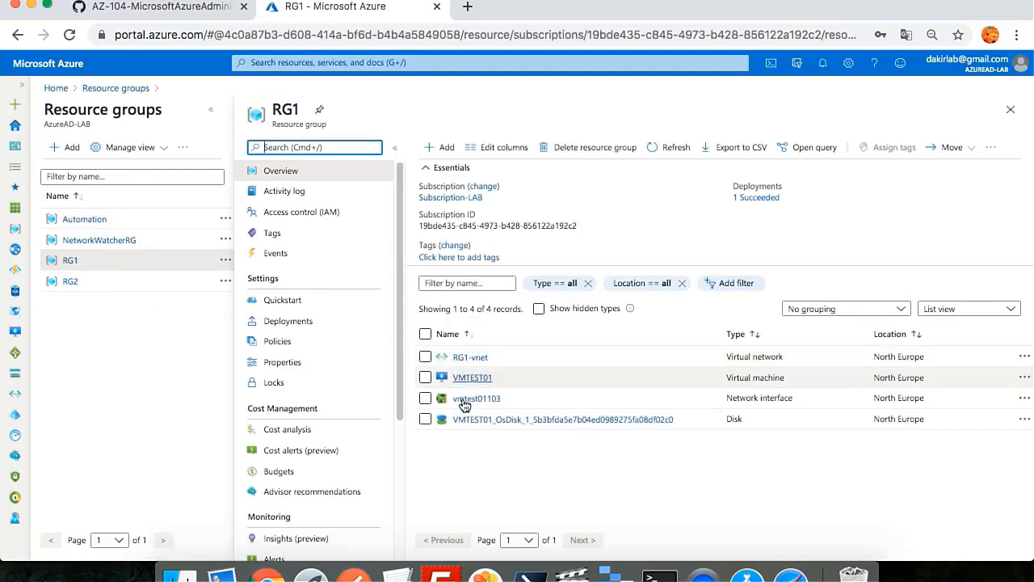